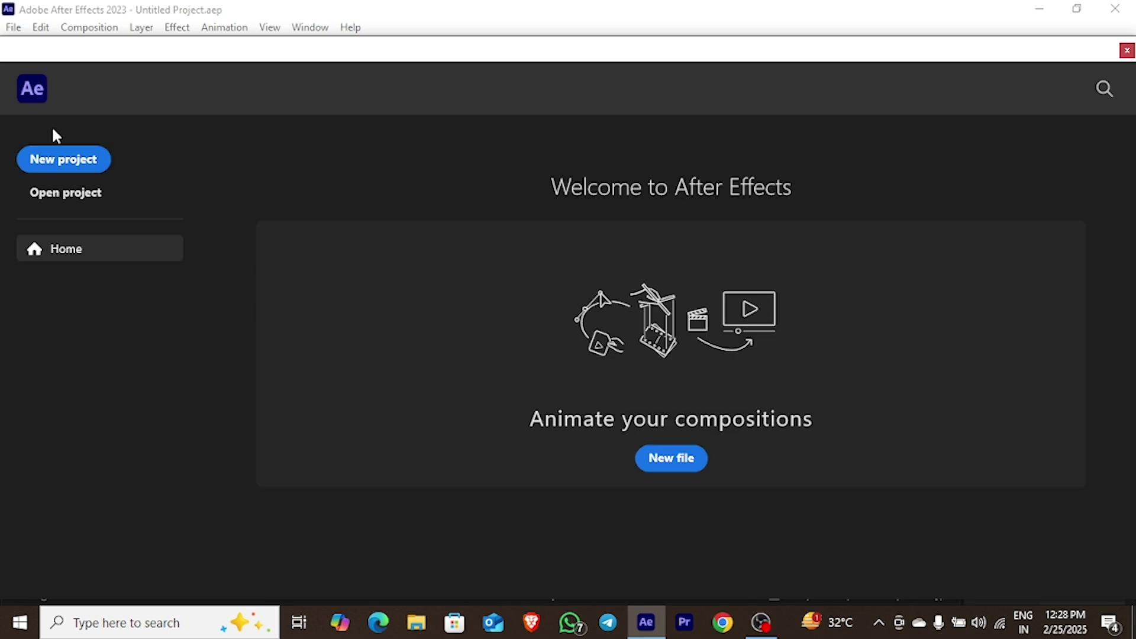
# Start a new project and create a 1080x1920, 30 fps composition with a duration of 0:00:12:00
pyautogui.click(73, 160)
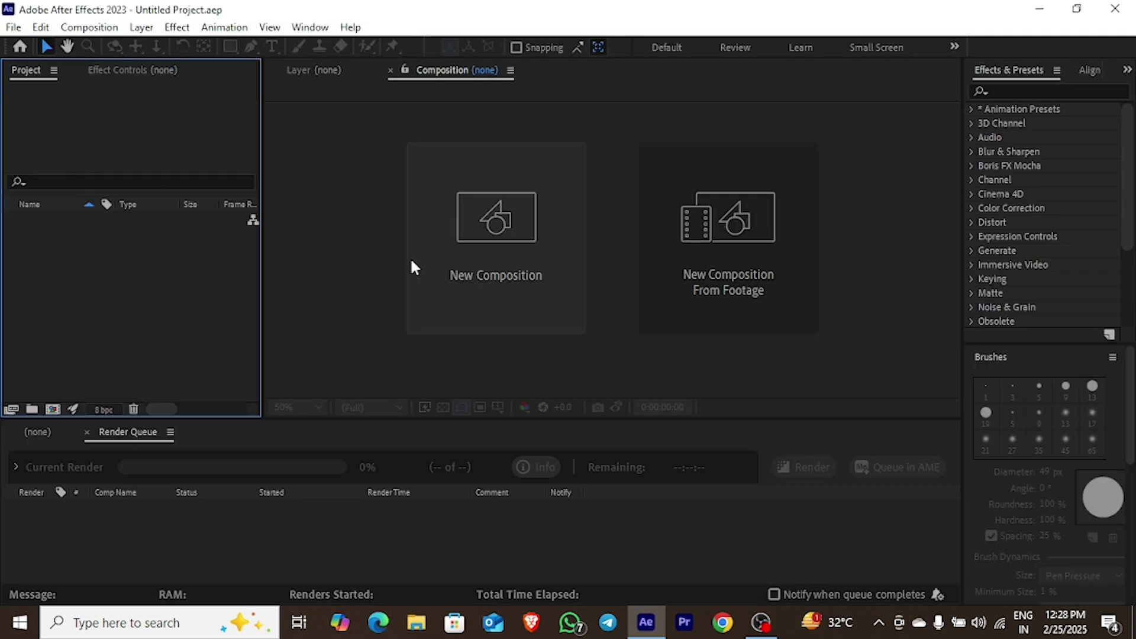
pyautogui.click(465, 272)
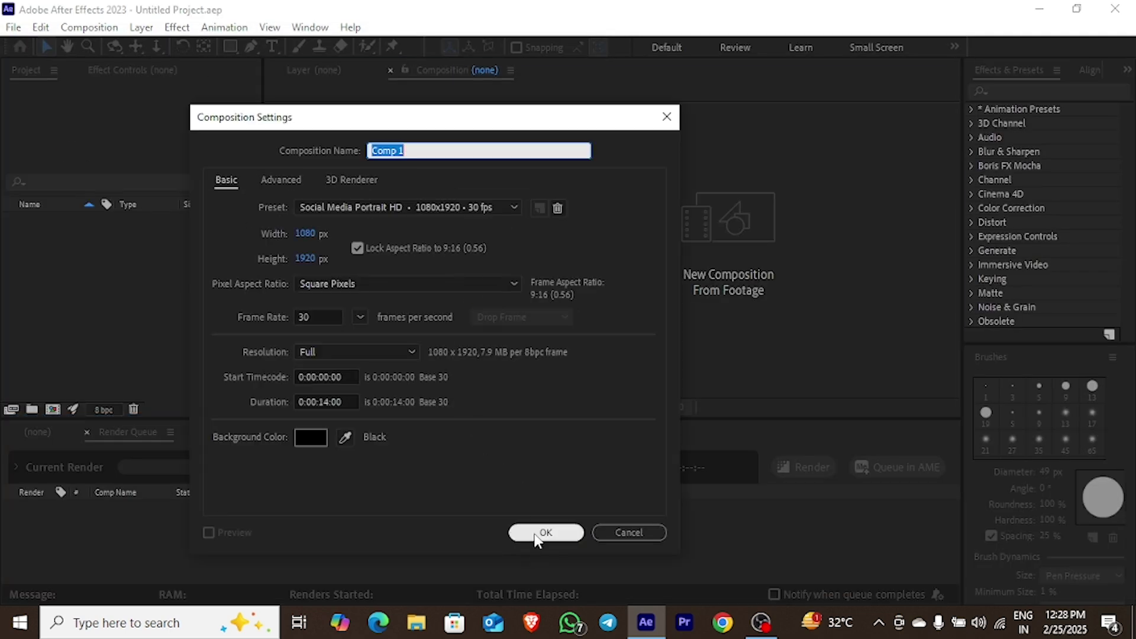
pyautogui.click(329, 401)
pyautogui.press('BackSpace')
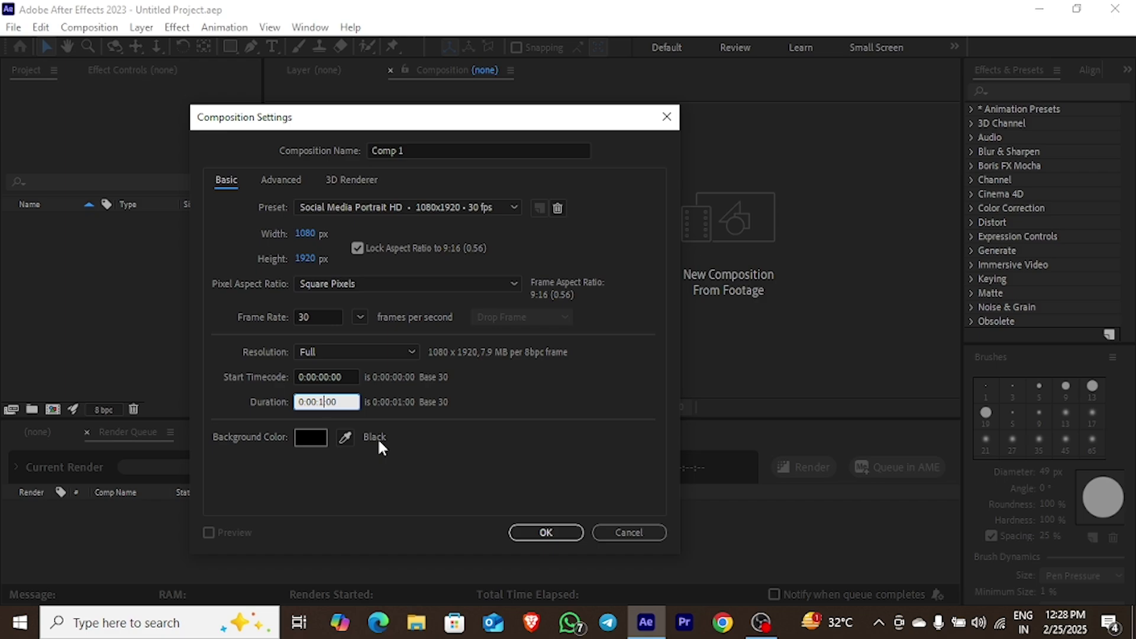
pyautogui.write('2')
pyautogui.press('Return')
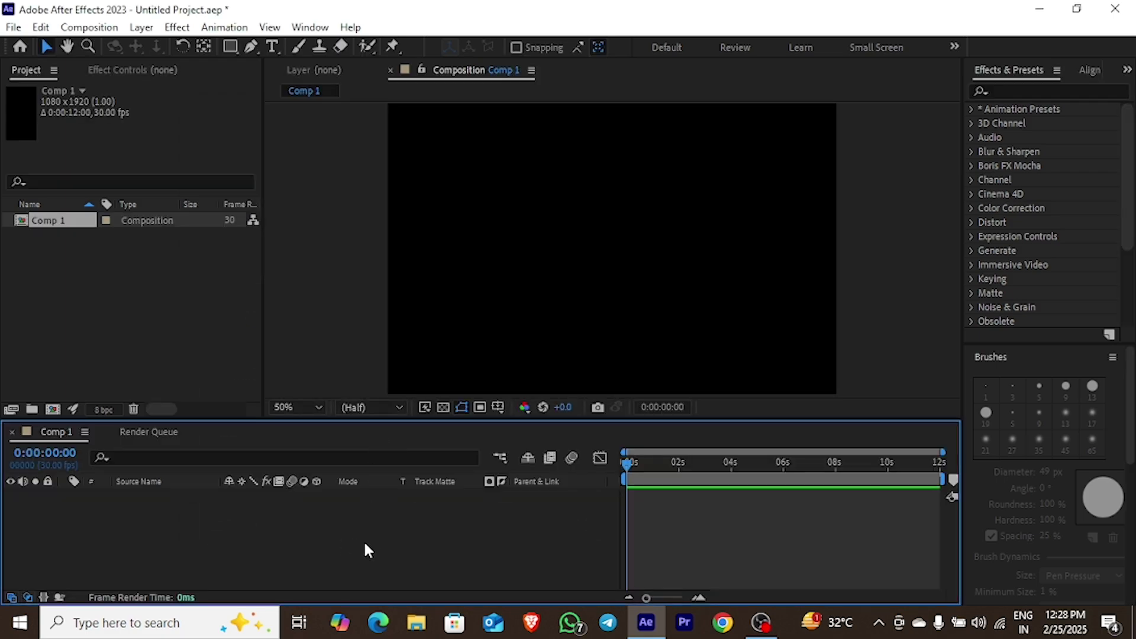
# Import F.mp4 from the Videos folder and make a new composition from that footage
pyautogui.click(416, 623)
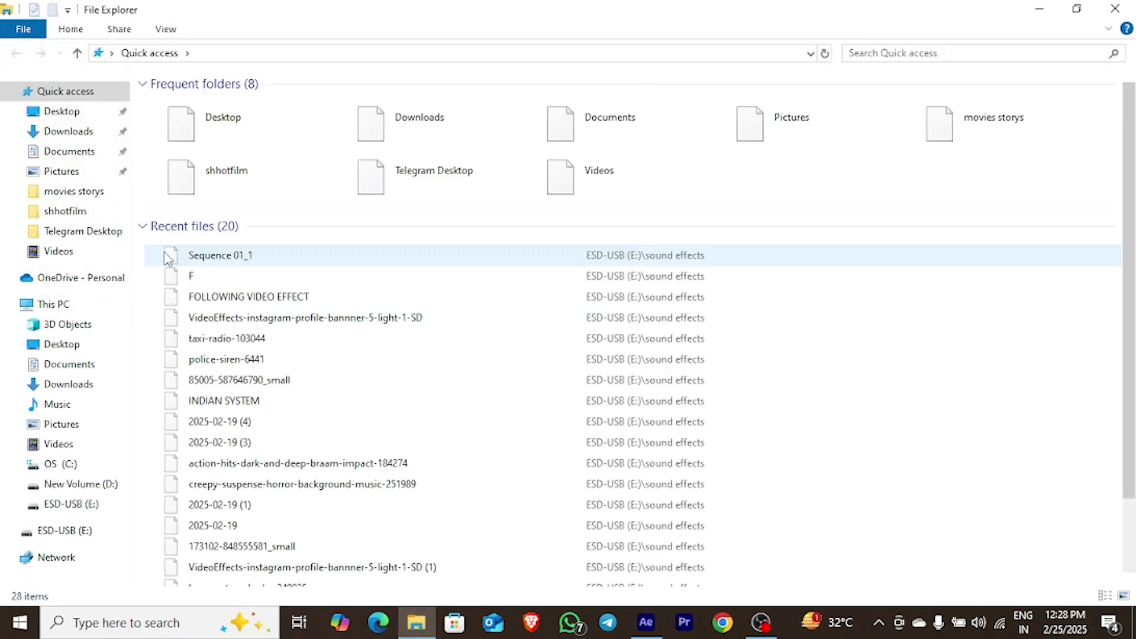
pyautogui.click(65, 253)
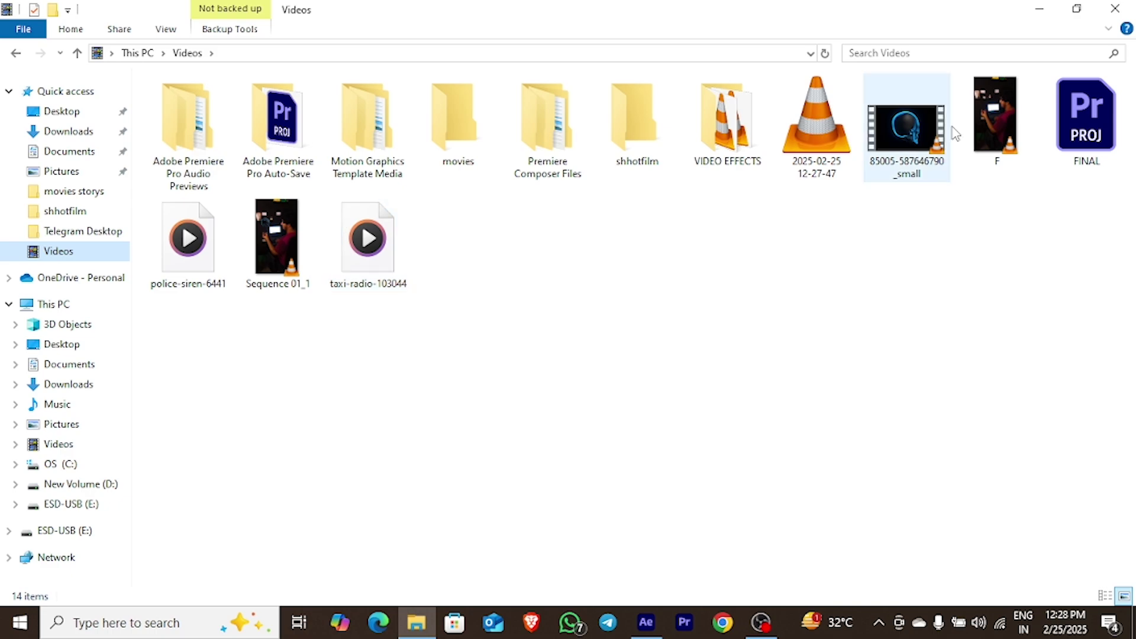
pyautogui.doubleClick(987, 115)
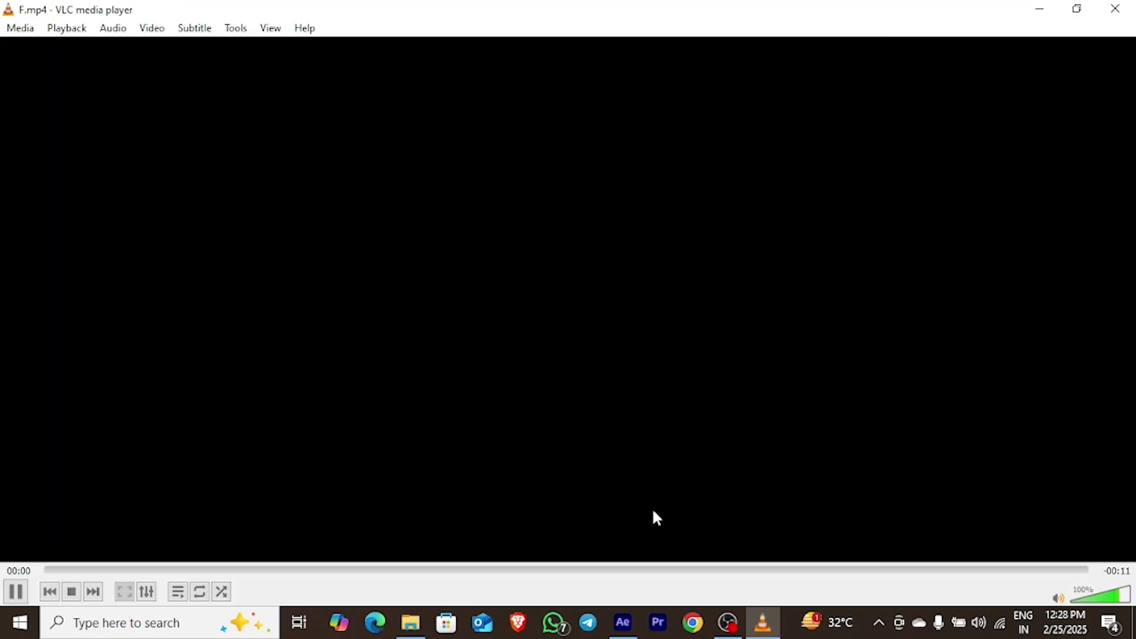
pyautogui.click(1115, 9)
pyautogui.moveTo(987, 109); pyautogui.dragTo(144, 318)
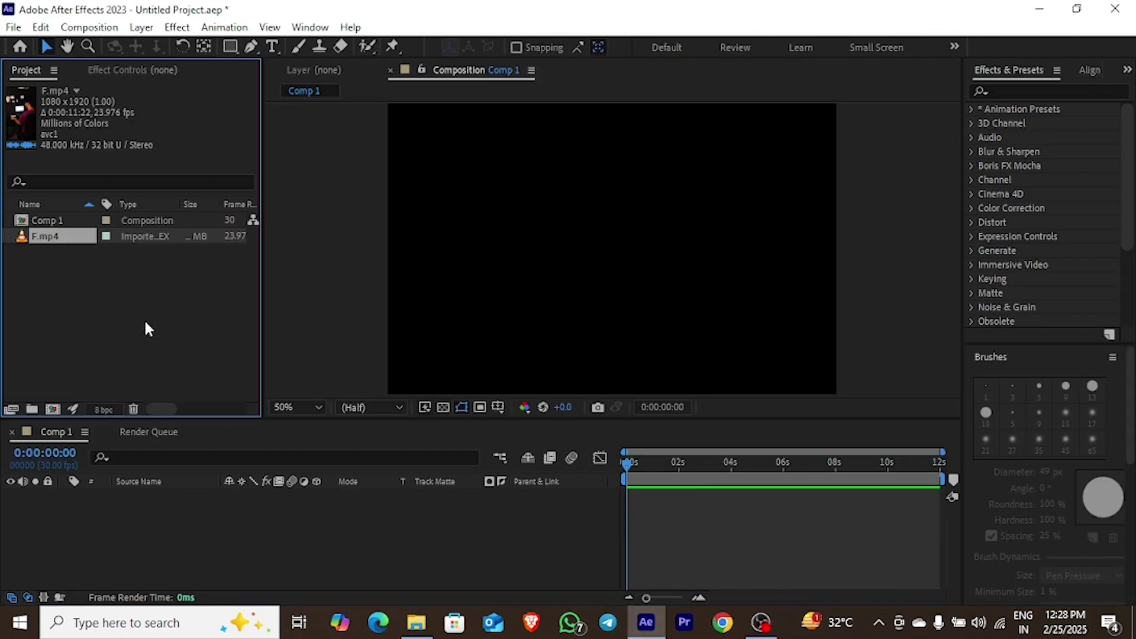
pyautogui.moveTo(76, 243); pyautogui.dragTo(55, 410)
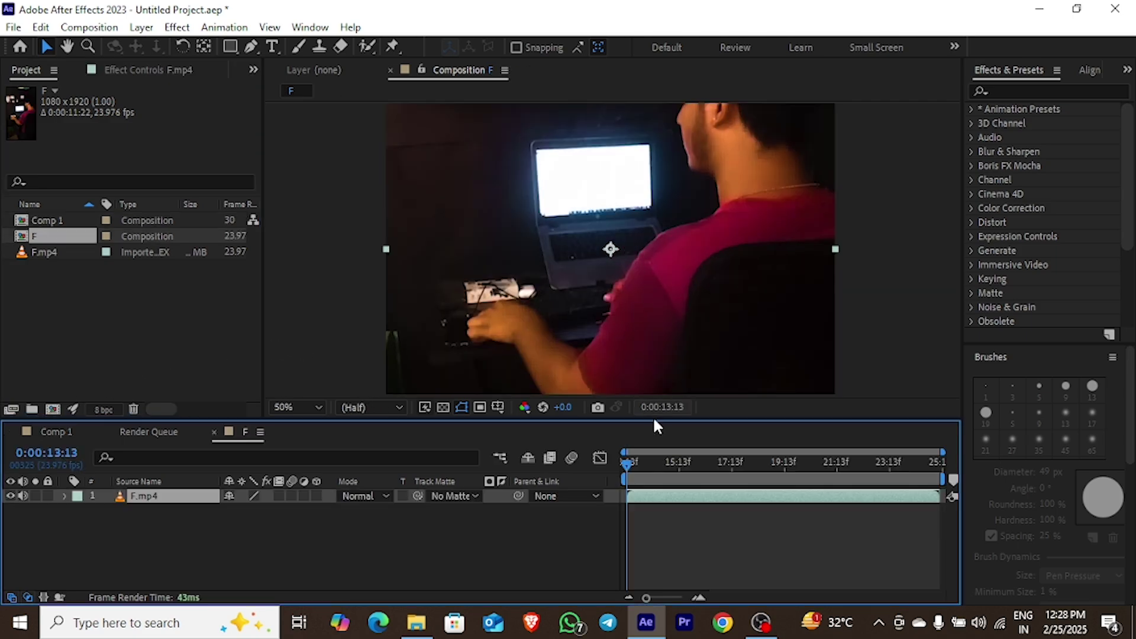
pyautogui.rightClick(287, 528)
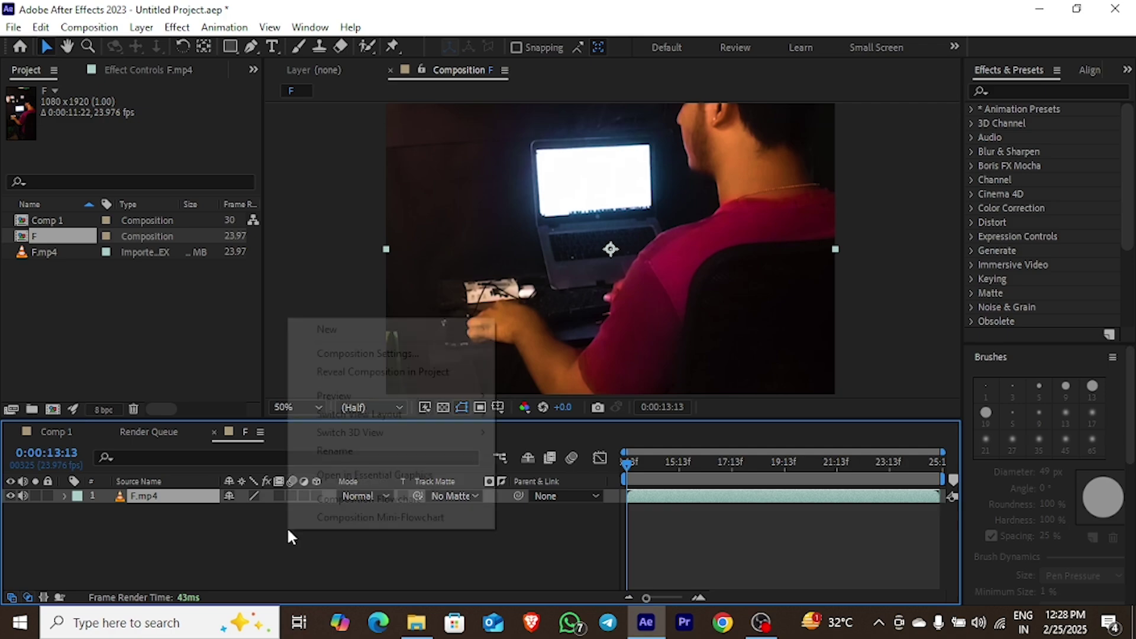
pyautogui.click(225, 543)
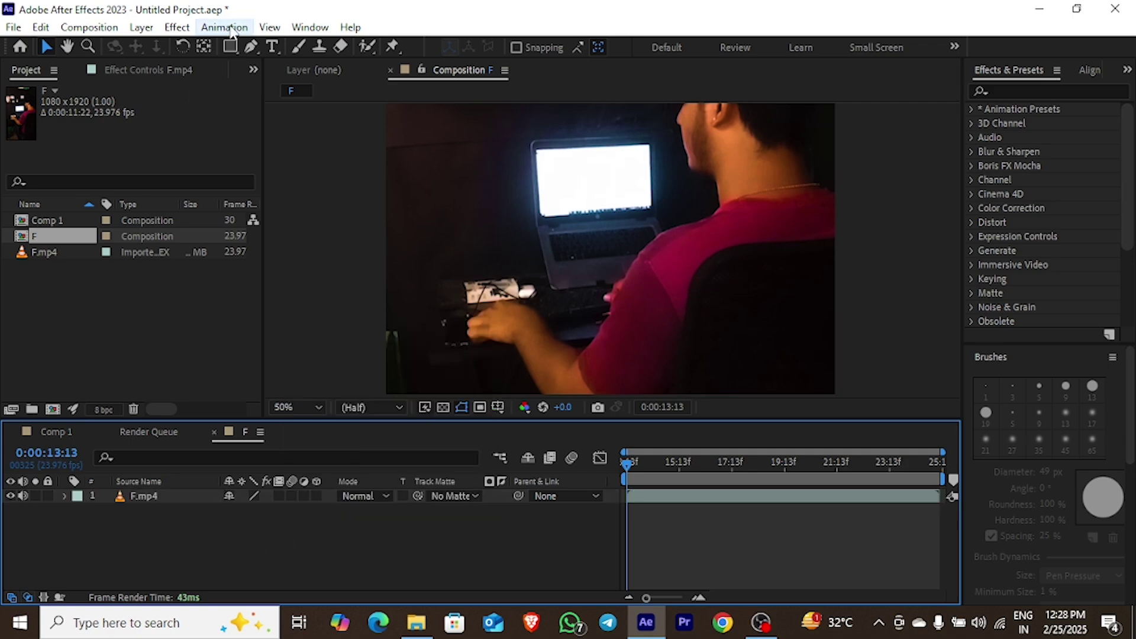
pyautogui.click(142, 27)
pyautogui.moveTo(208, 29)
pyautogui.moveTo(142, 28)
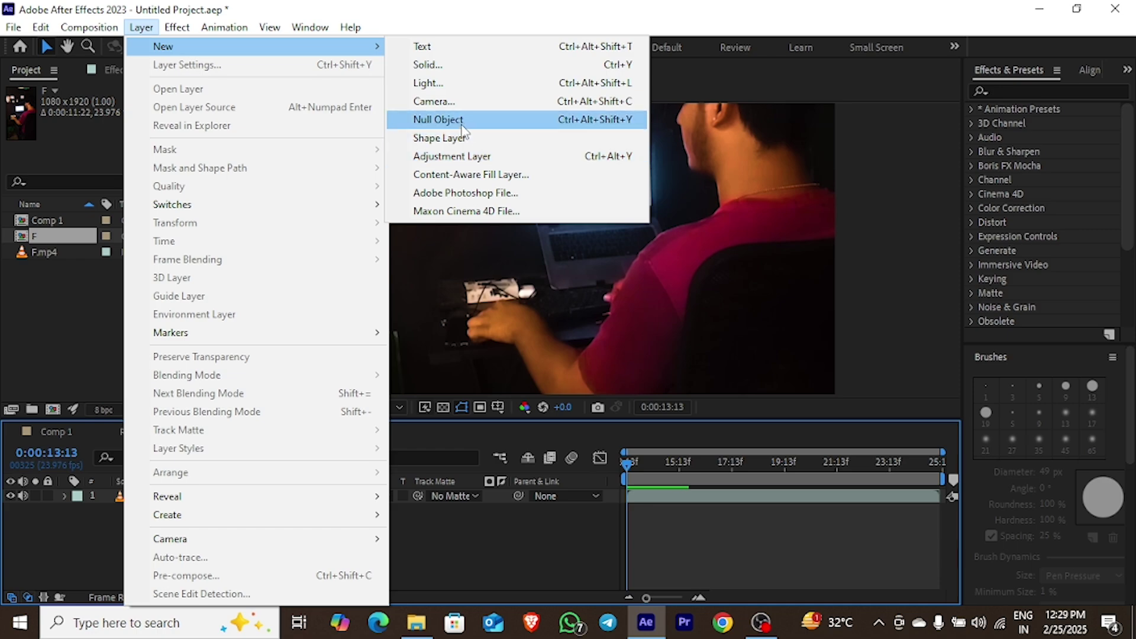
pyautogui.click(395, 566)
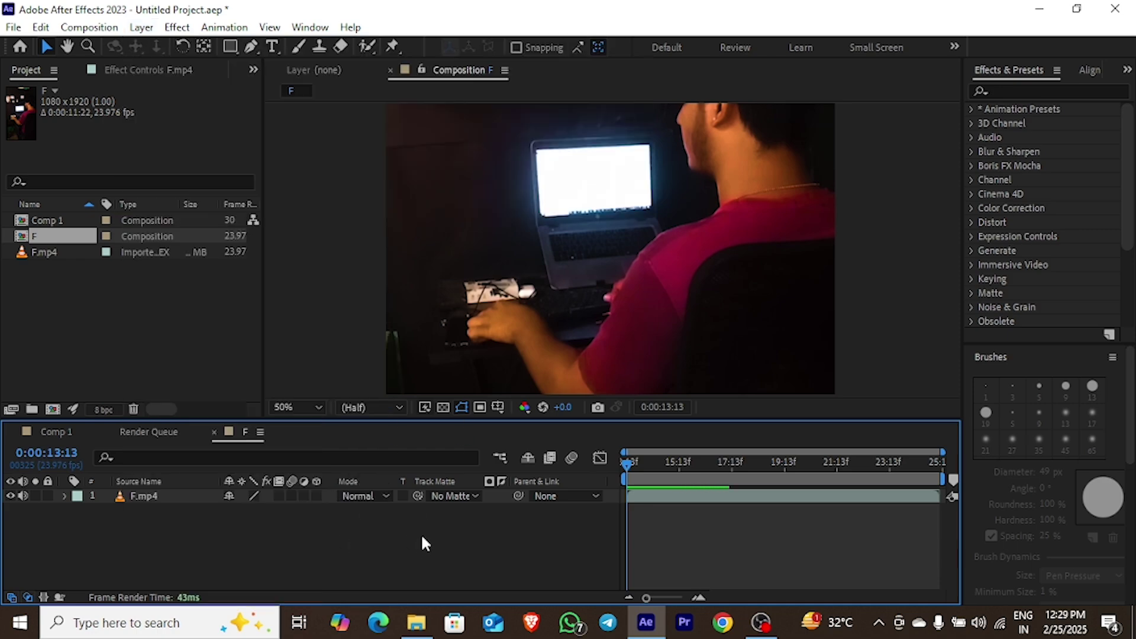
# Add a null object layer above the F.mp4 footage in composition F
pyautogui.rightClick(420, 533)
pyautogui.moveTo(507, 338)
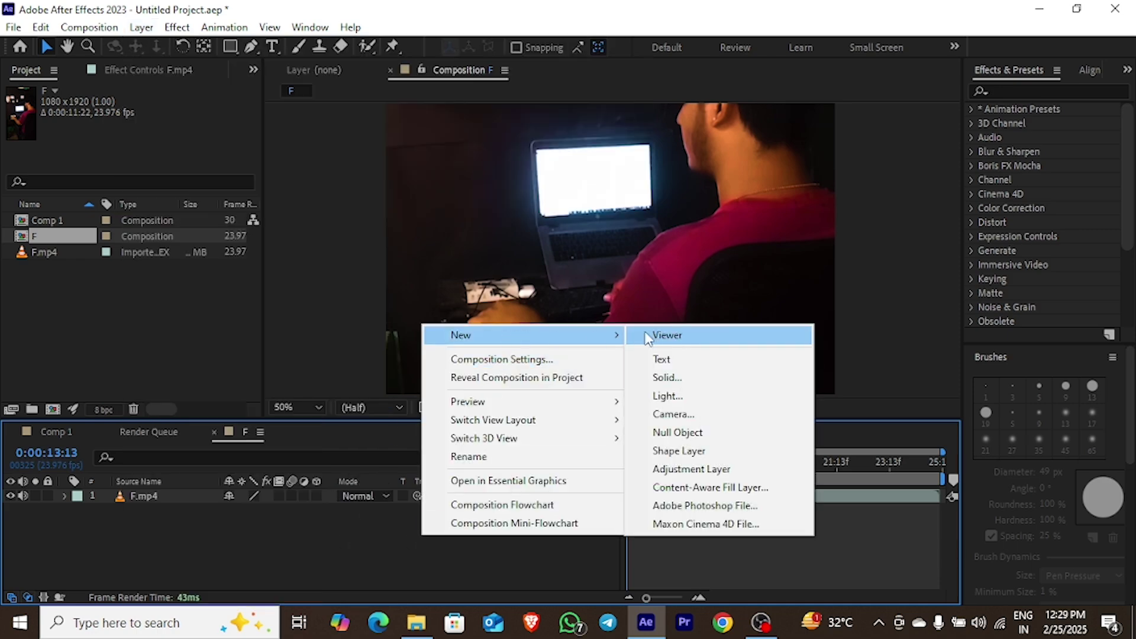
pyautogui.click(669, 431)
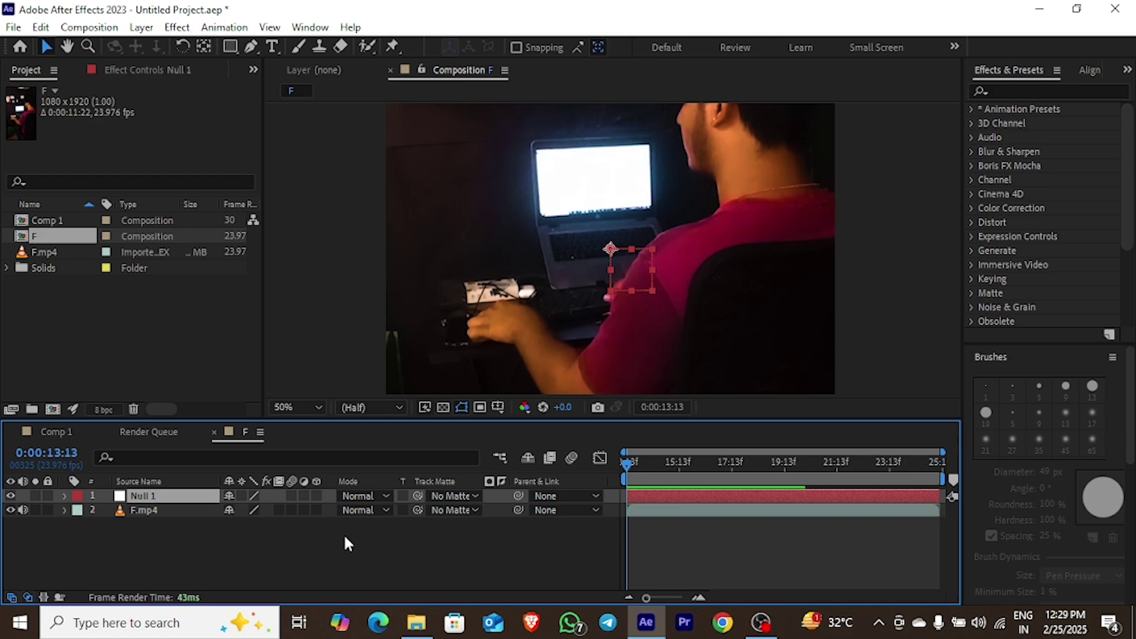
# Show the Tracker and start a Track Motion on the F.mp4 layer
pyautogui.click(171, 510)
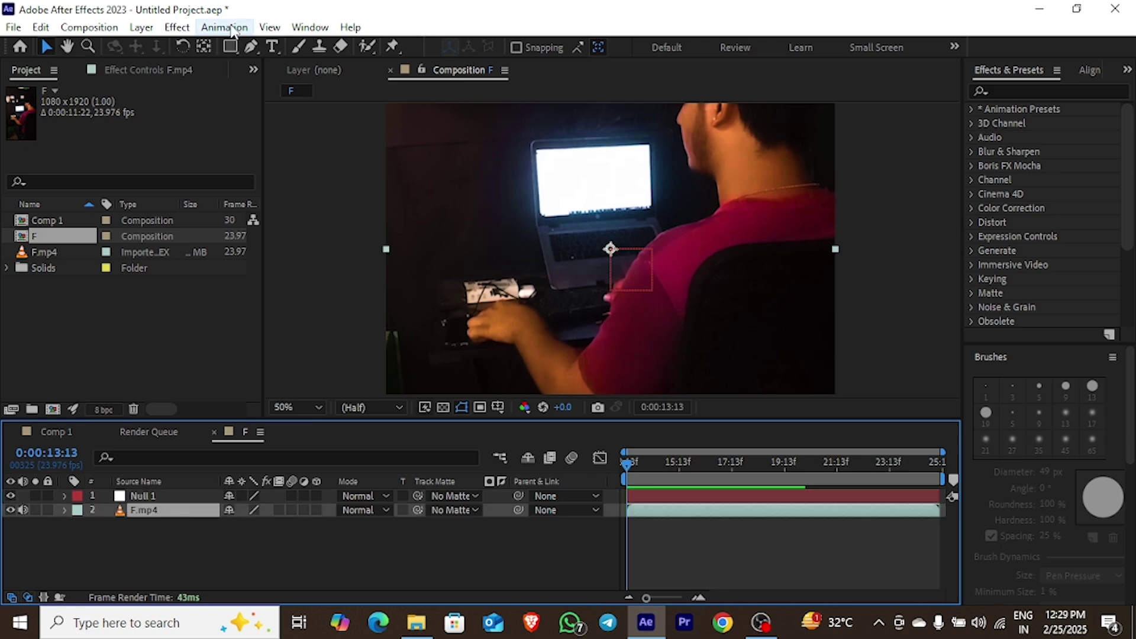
pyautogui.click(308, 27)
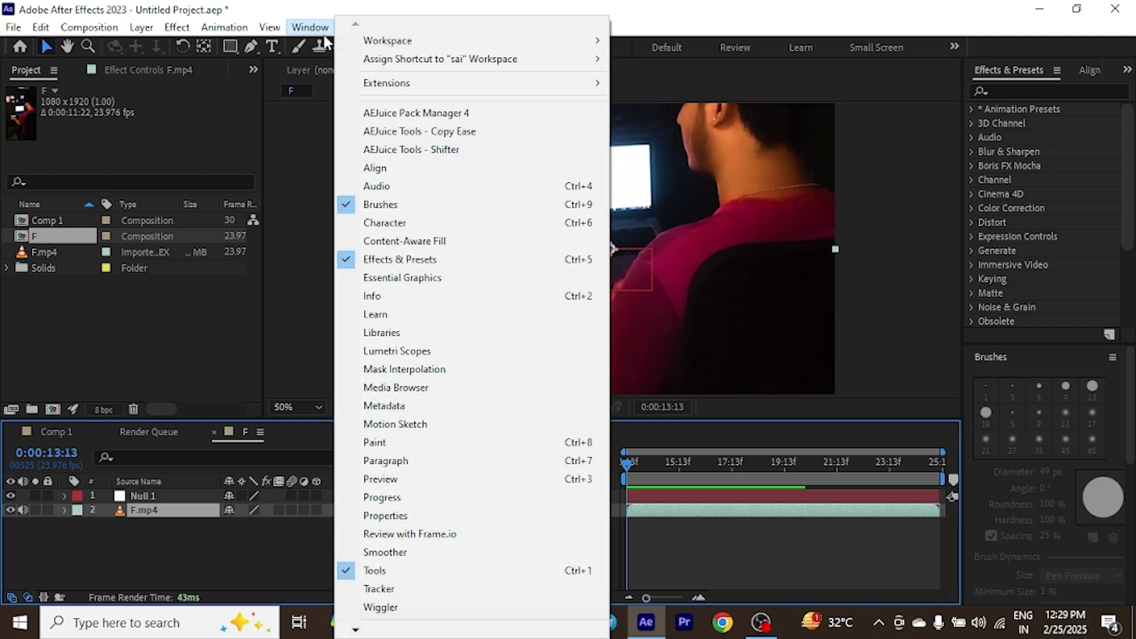
pyautogui.click(414, 588)
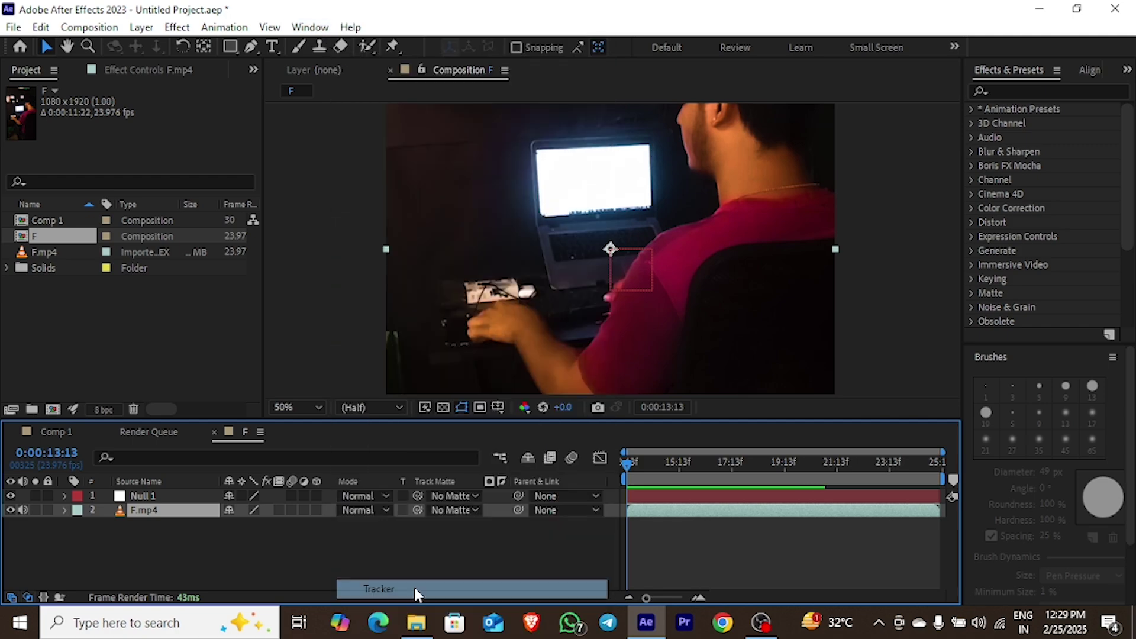
pyautogui.click(309, 26)
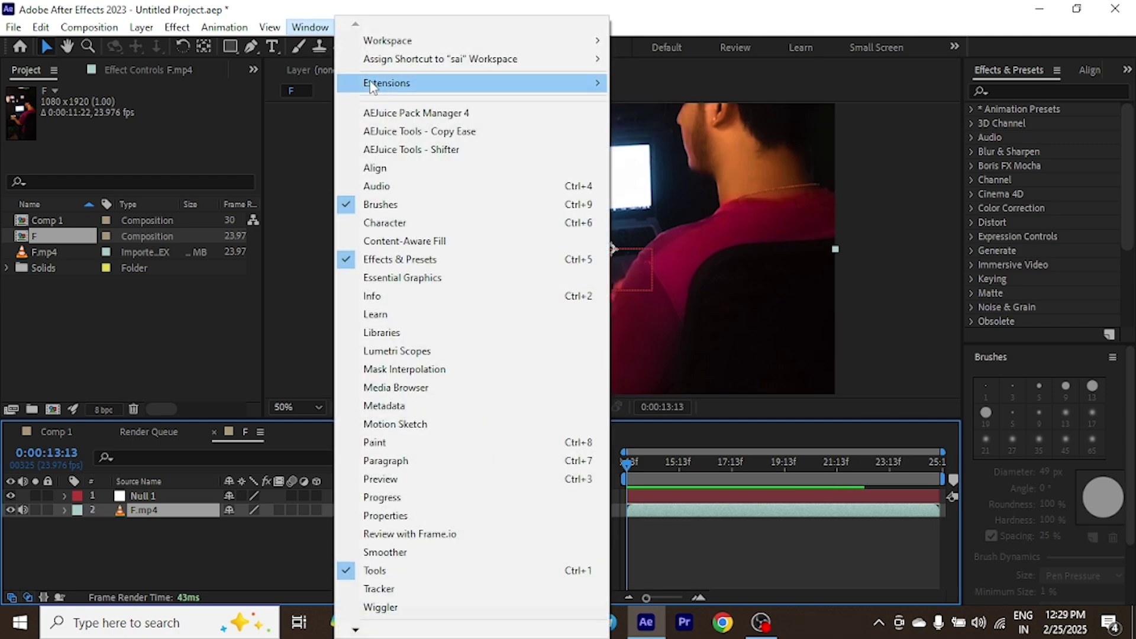
pyautogui.click(413, 588)
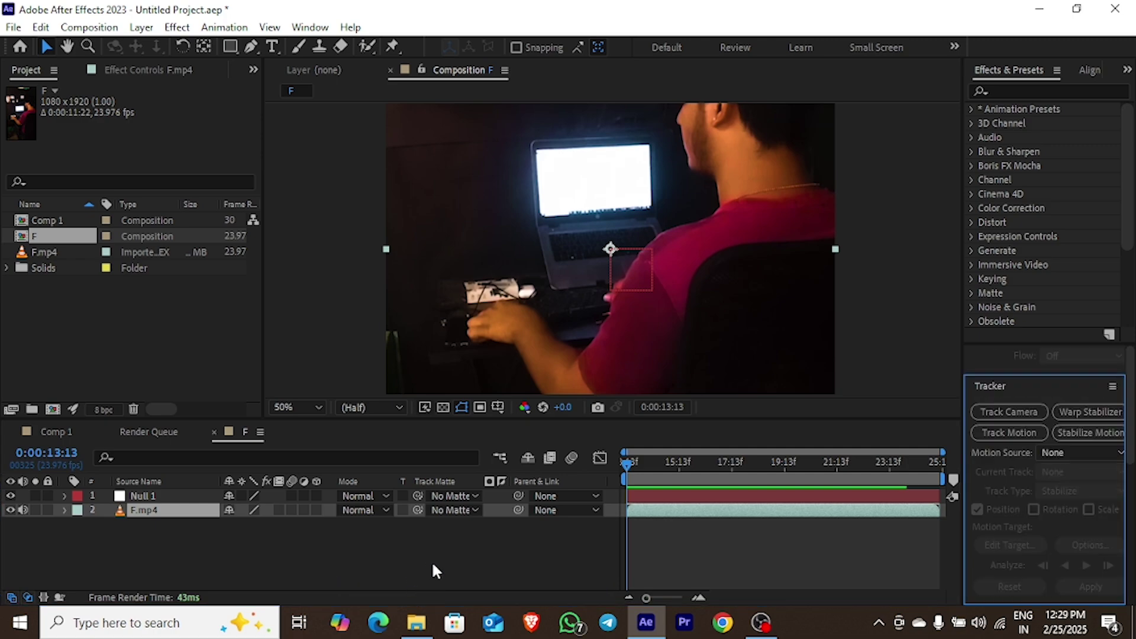
pyautogui.click(1010, 432)
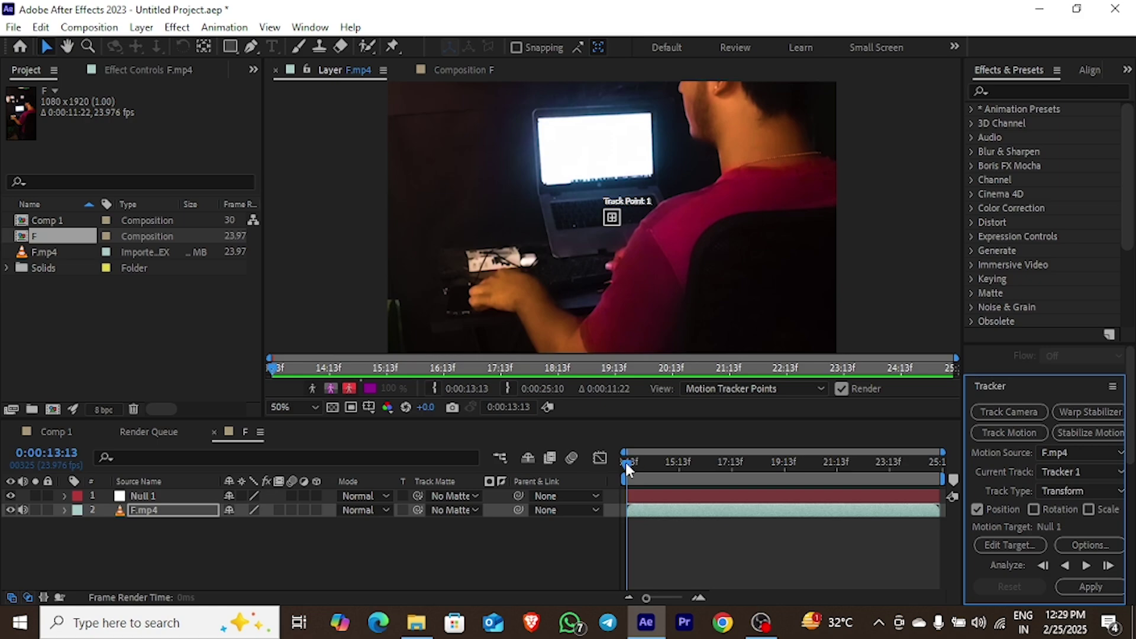
# At 0:00:16:10, place Track Point 1 on the dark object held in the fingertips and enlarge its search and feature regions
pyautogui.moveTo(627, 464); pyautogui.dragTo(703, 496)
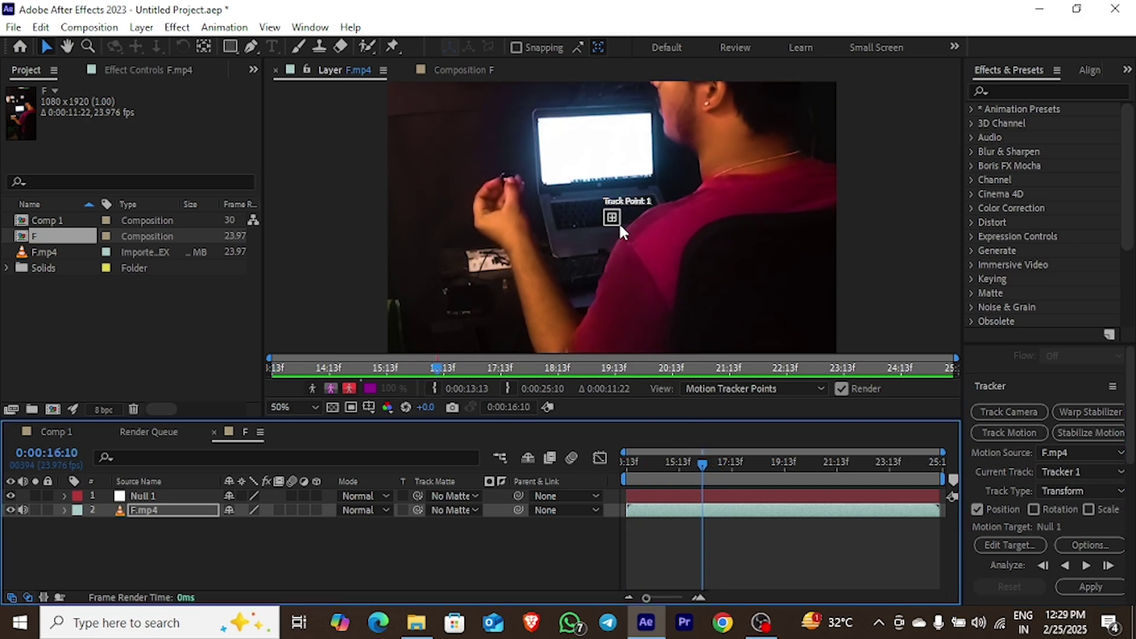
pyautogui.moveTo(619, 227); pyautogui.dragTo(369, 185)
pyautogui.scroll(4, 615, 226)
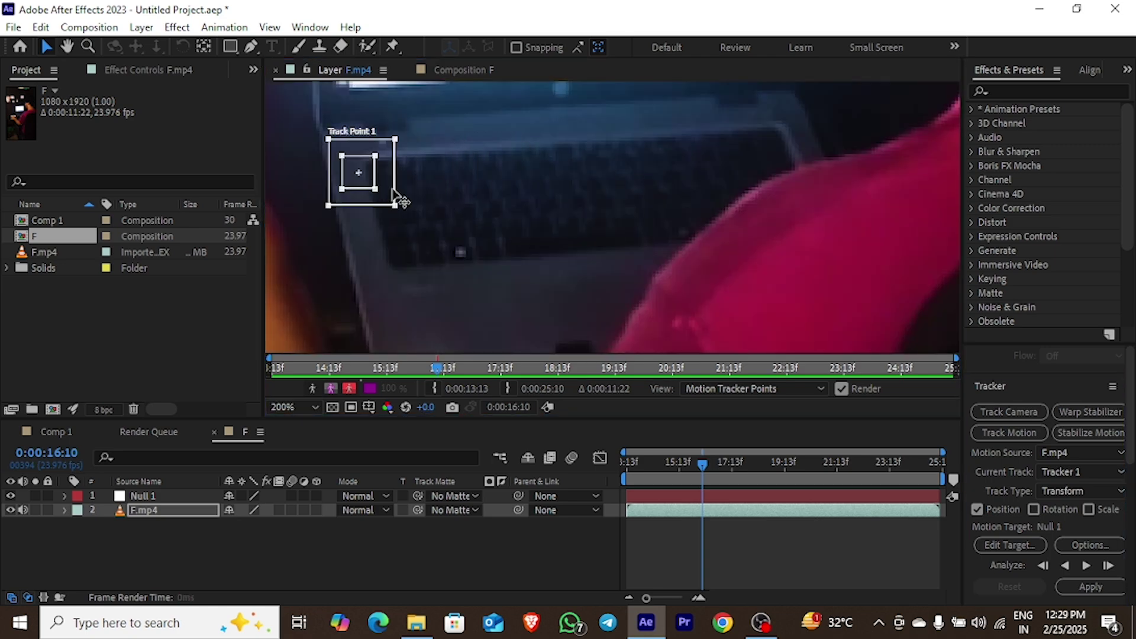
pyautogui.press('h')
pyautogui.moveTo(545, 223); pyautogui.dragTo(751, 306)
pyautogui.press('v')
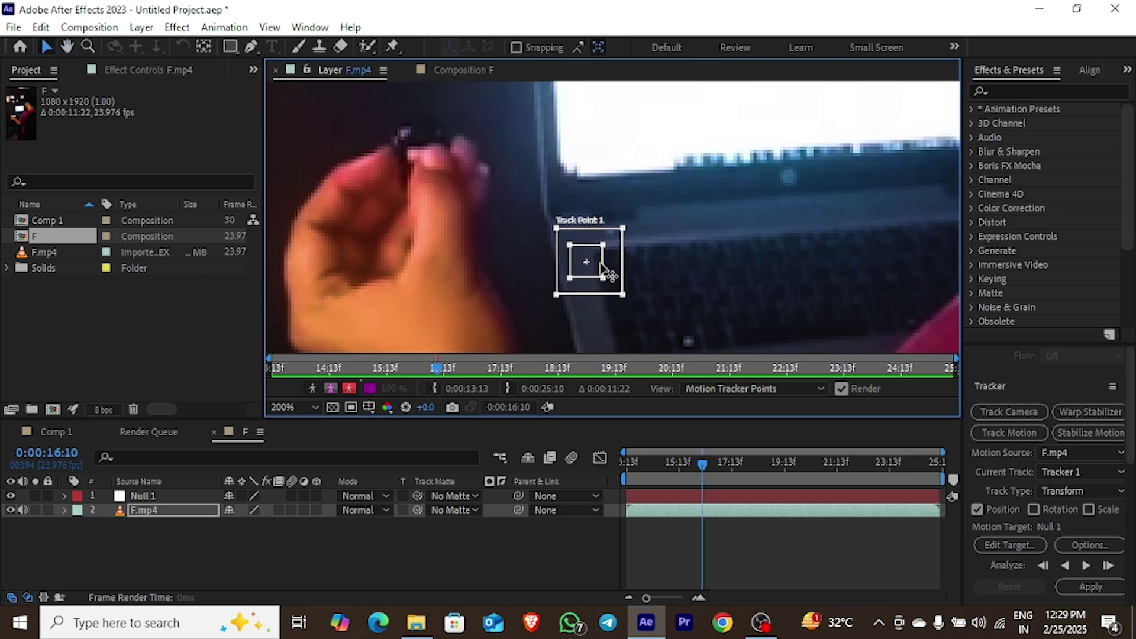
pyautogui.moveTo(594, 266); pyautogui.dragTo(465, 204)
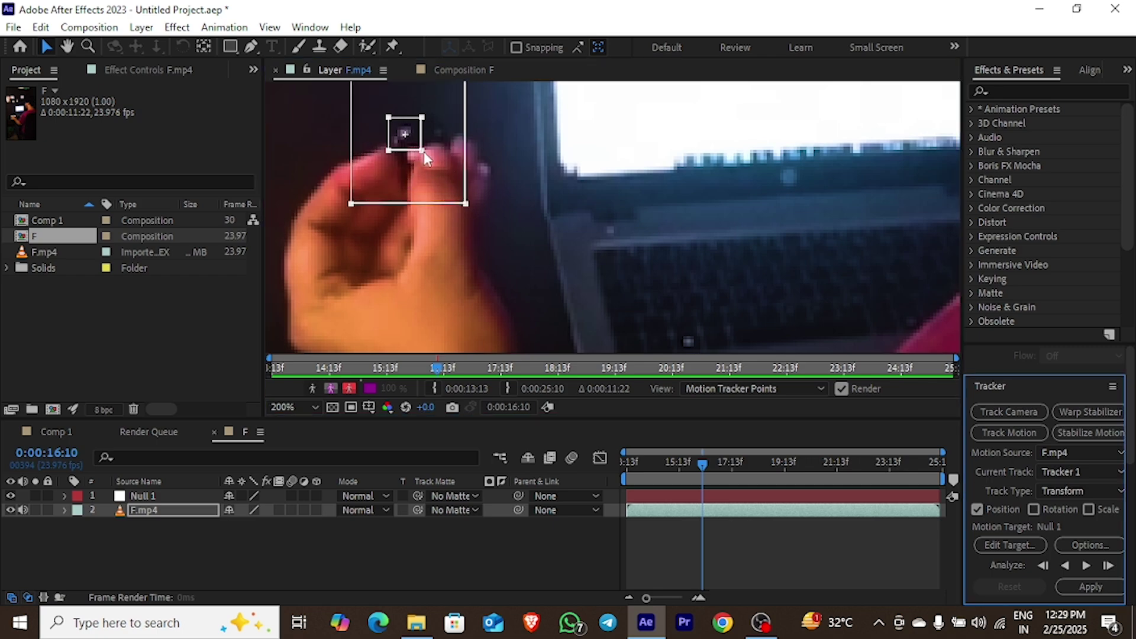
pyautogui.moveTo(424, 152); pyautogui.dragTo(446, 178)
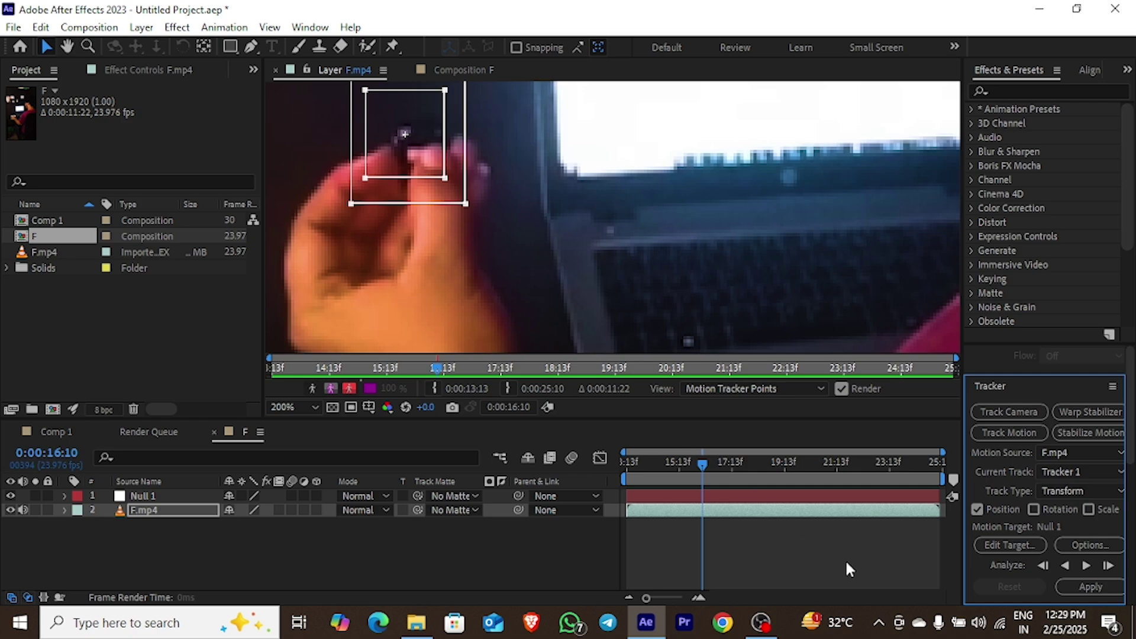
# Analyze the track forward to the clip's end and apply its X and Y motion to the Null 1 layer
pyautogui.click(1085, 567)
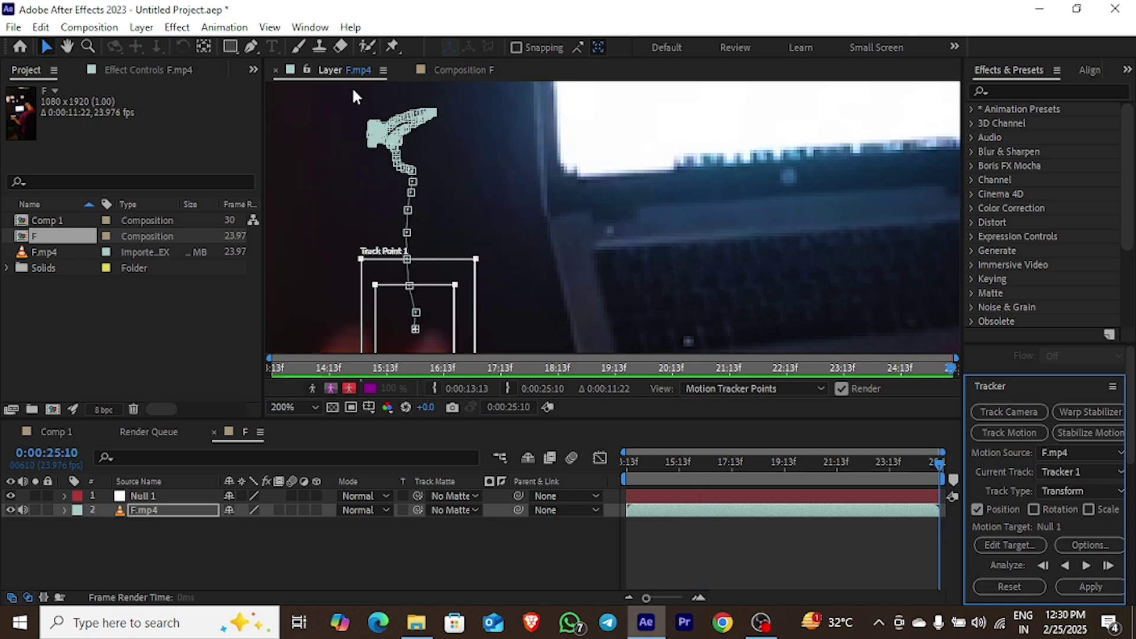
pyautogui.click(1032, 544)
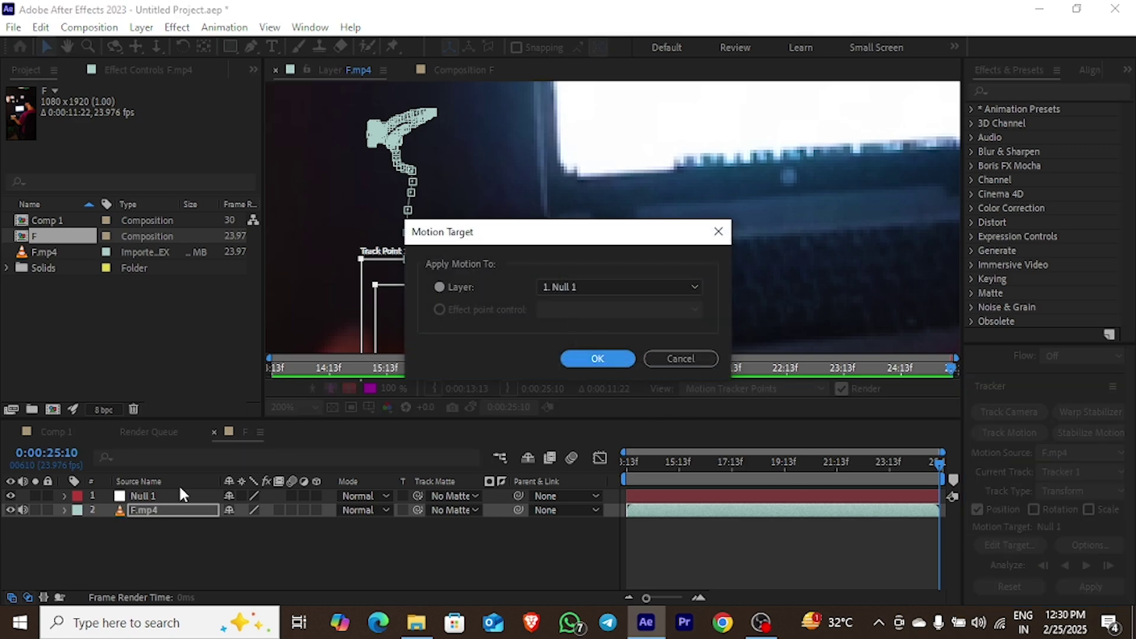
pyautogui.click(590, 355)
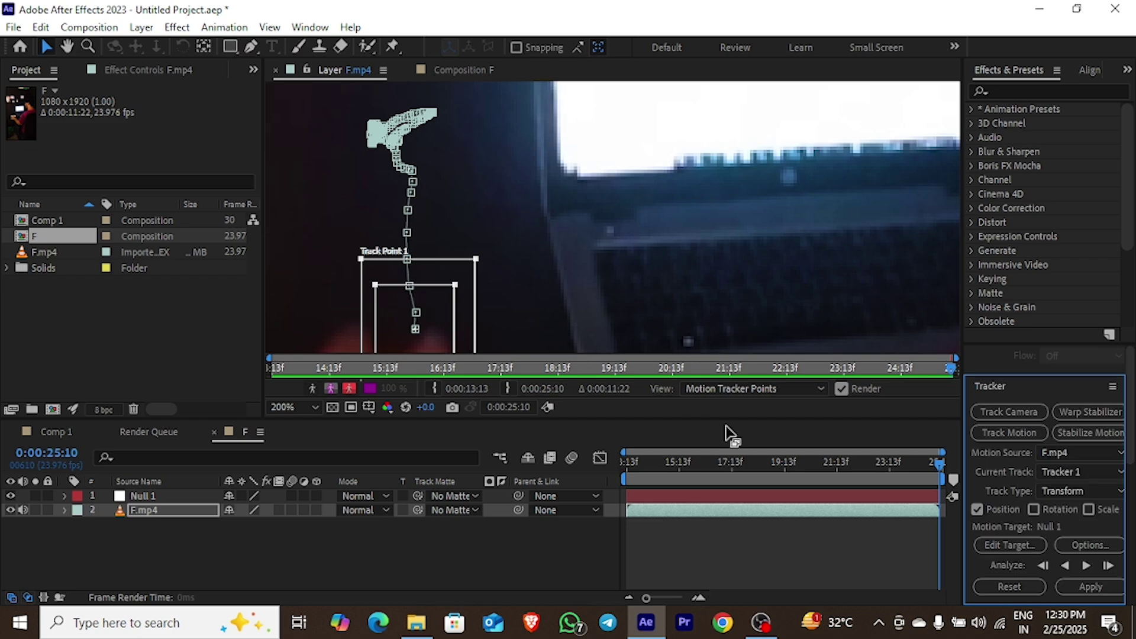
pyautogui.click(1093, 586)
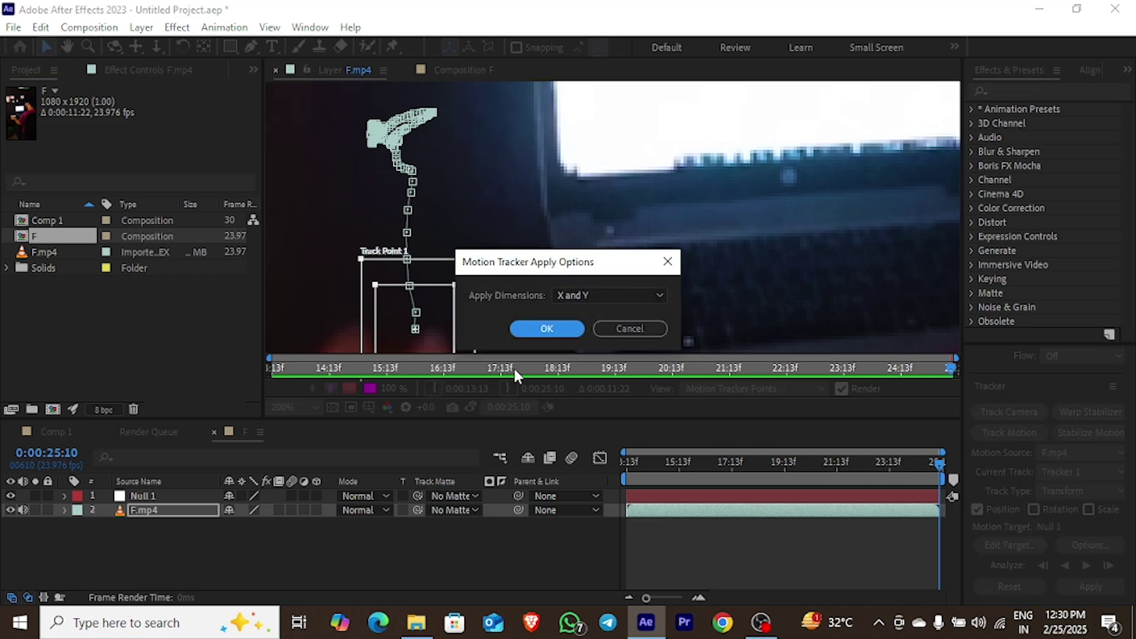
pyautogui.click(547, 328)
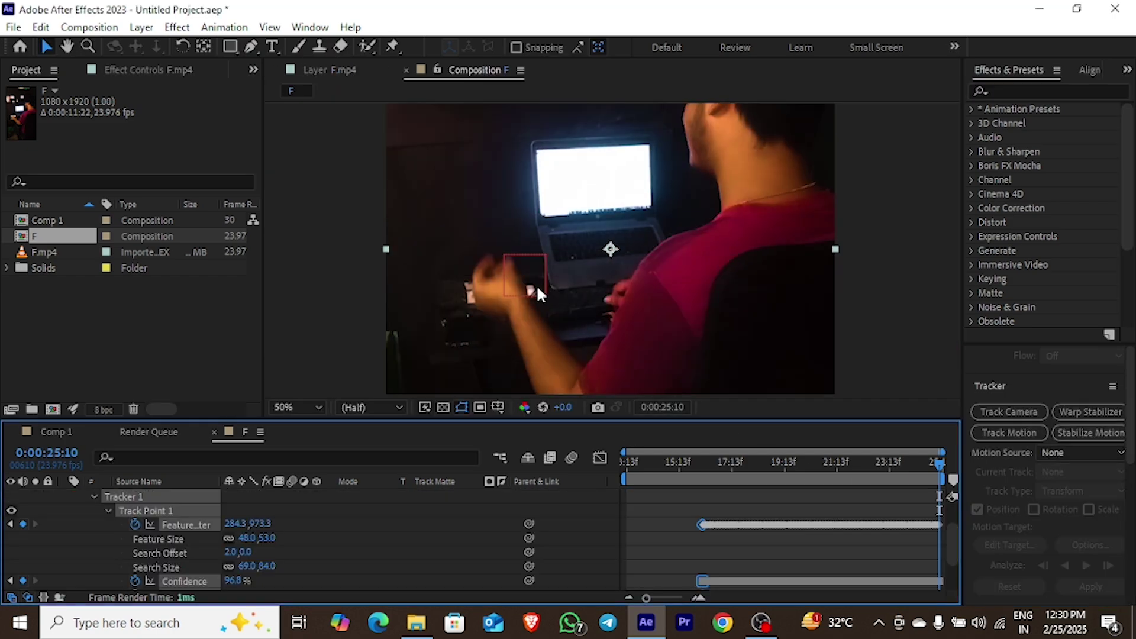
pyautogui.click(94, 496)
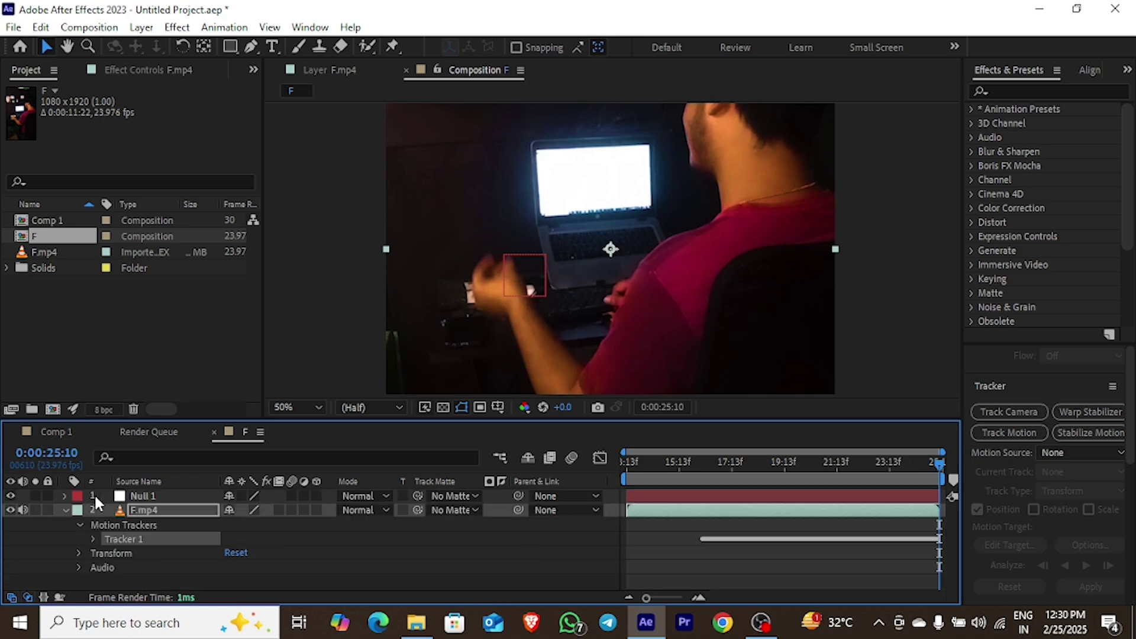
pyautogui.click(64, 509)
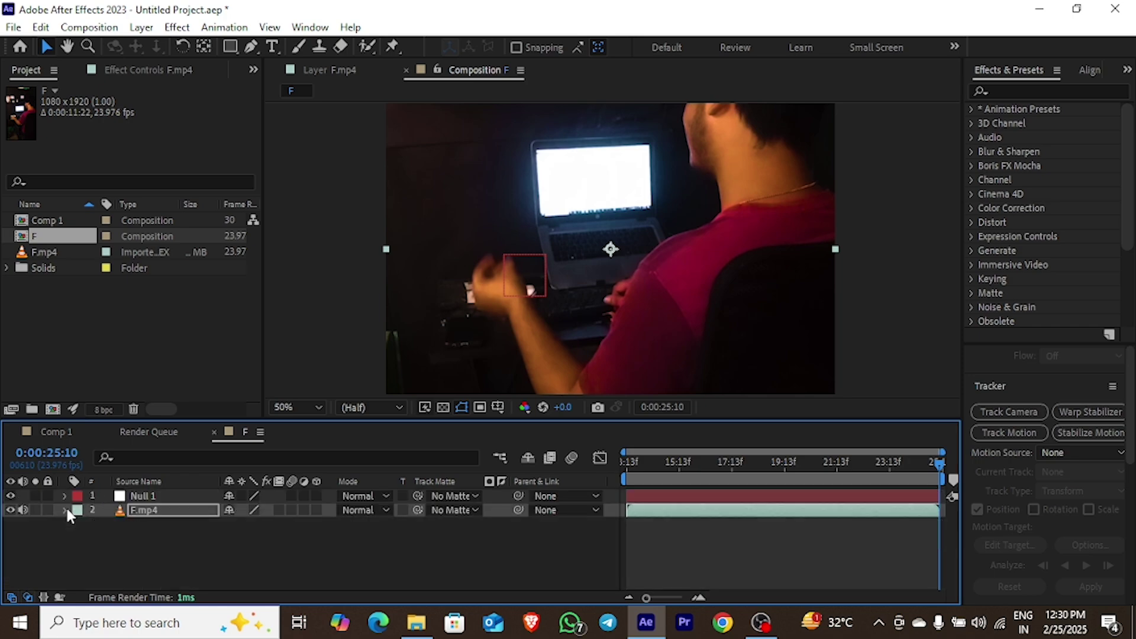
pyautogui.click(416, 622)
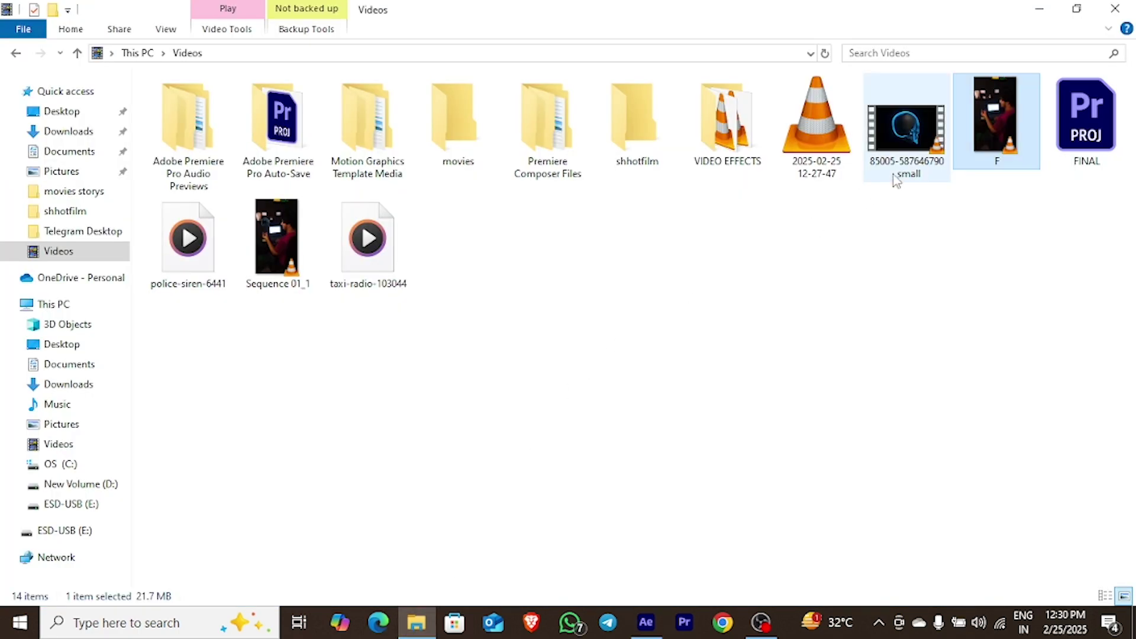
pyautogui.moveTo(923, 139); pyautogui.dragTo(136, 527)
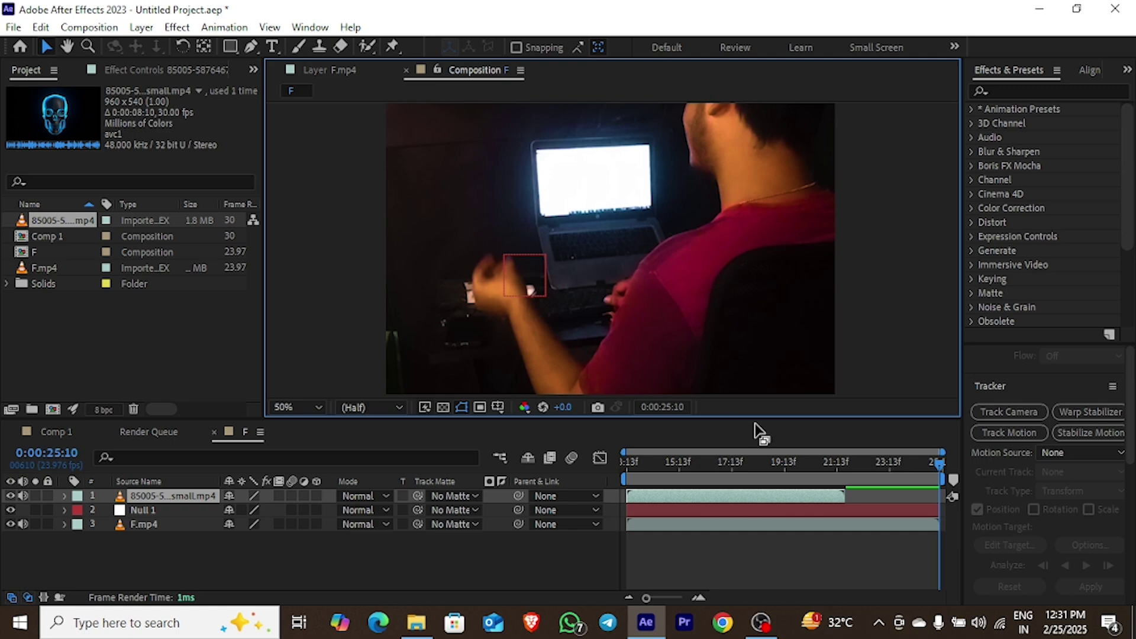
# Apply the Luma Key effect to the skull layer, keying out darker areas with Threshold 32 and Tolerance 48
pyautogui.click(765, 461)
pyautogui.moveTo(765, 471); pyautogui.dragTo(696, 482)
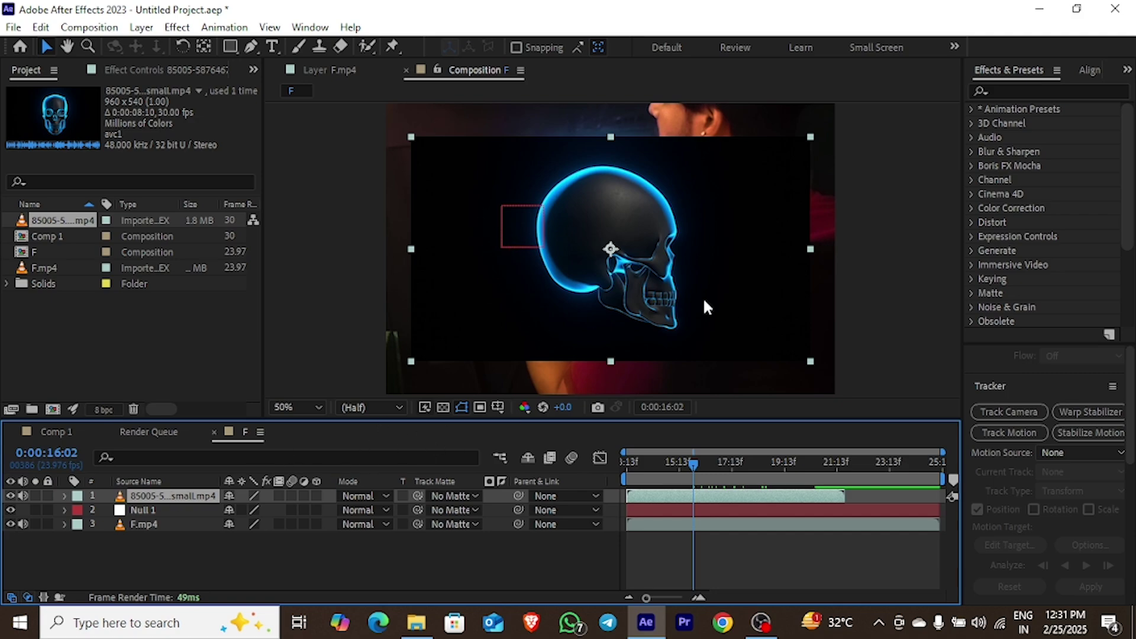
pyautogui.click(1066, 93)
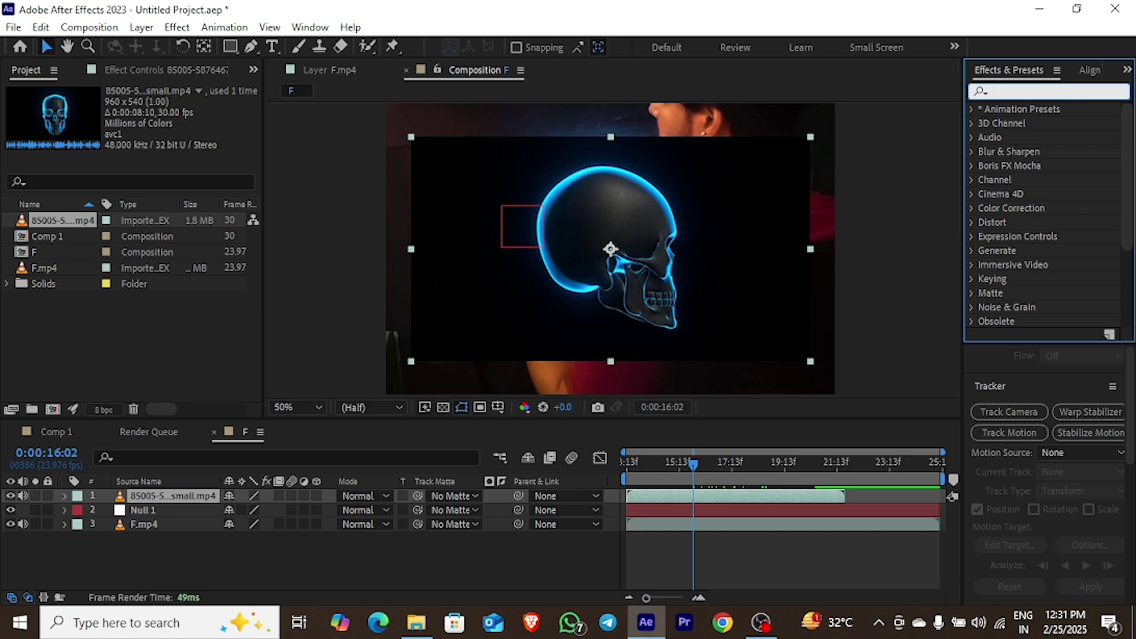
pyautogui.write('luma key')
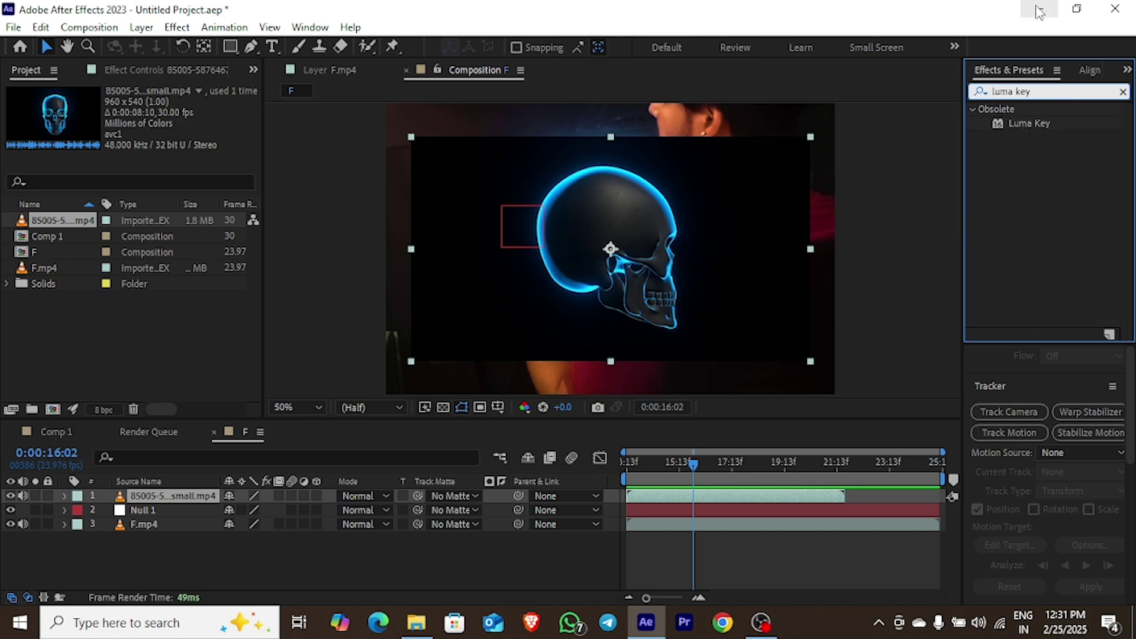
pyautogui.moveTo(1046, 122); pyautogui.dragTo(161, 494)
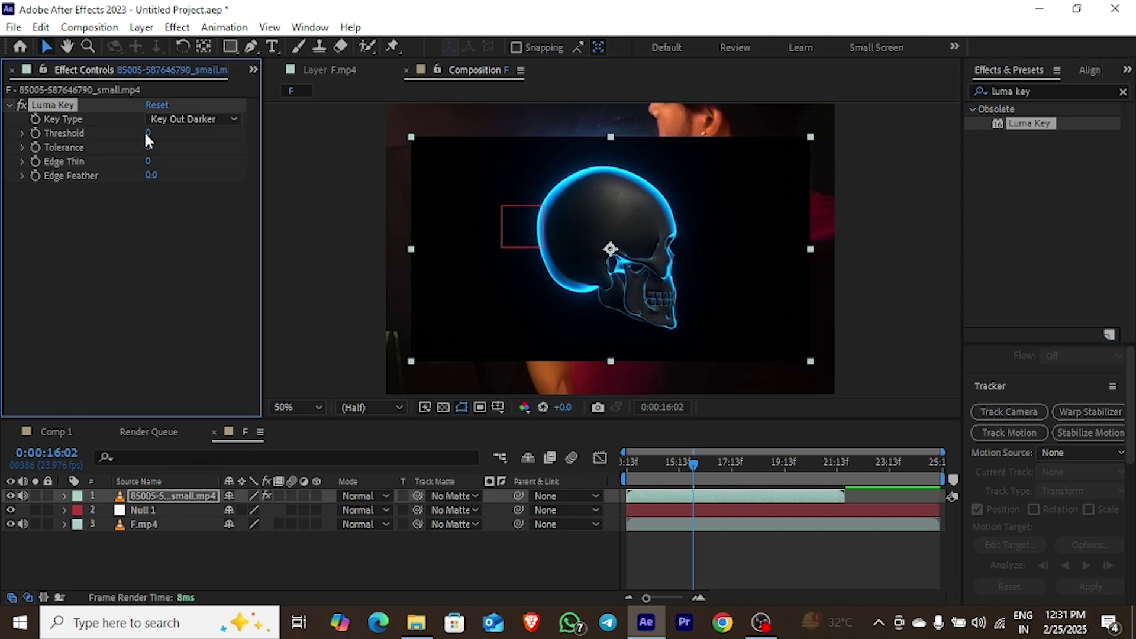
pyautogui.moveTo(146, 137); pyautogui.dragTo(181, 144)
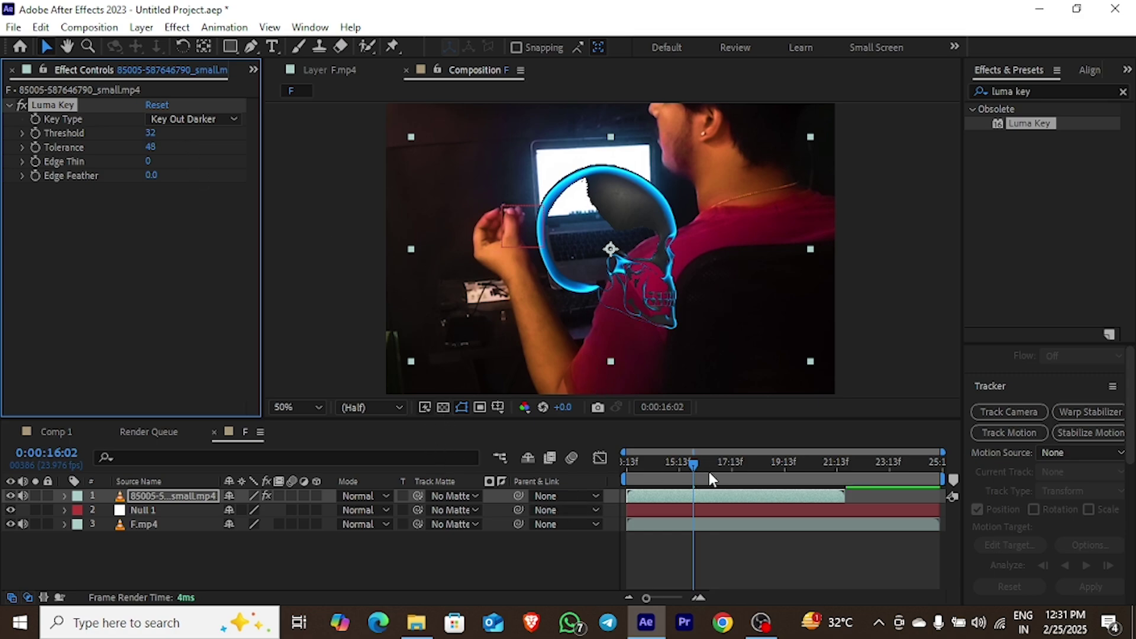
# Shift the skull clip to start at about 0:00:16:21 and place it above the hand with Position 241, 625 and Scale 85%
pyautogui.moveTo(693, 468); pyautogui.dragTo(834, 497)
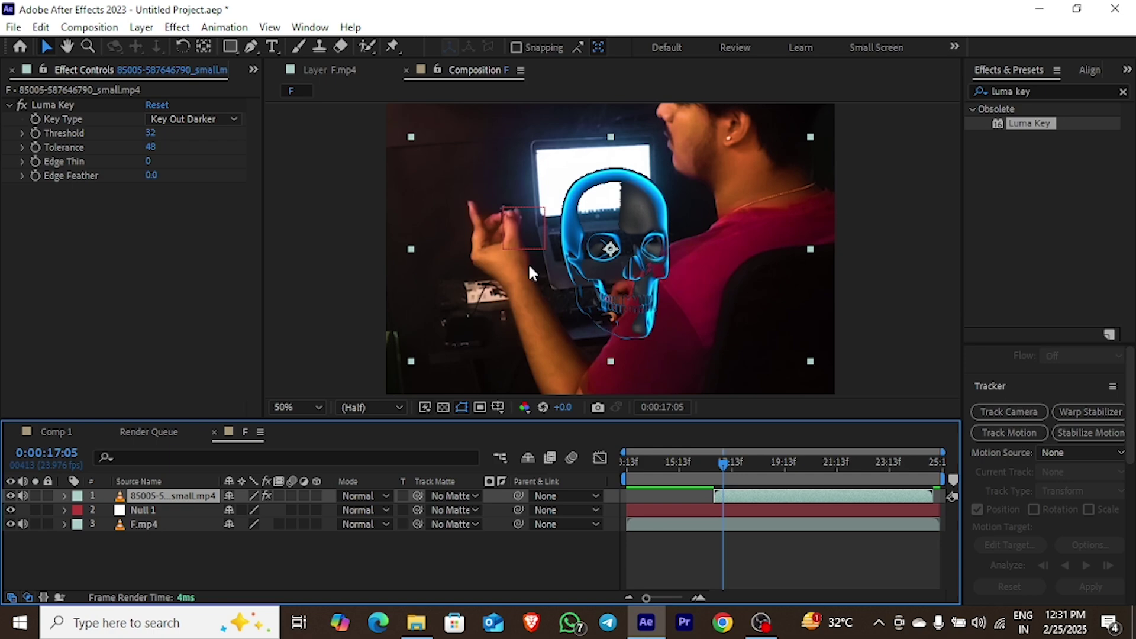
pyautogui.scroll(-2, 519, 250)
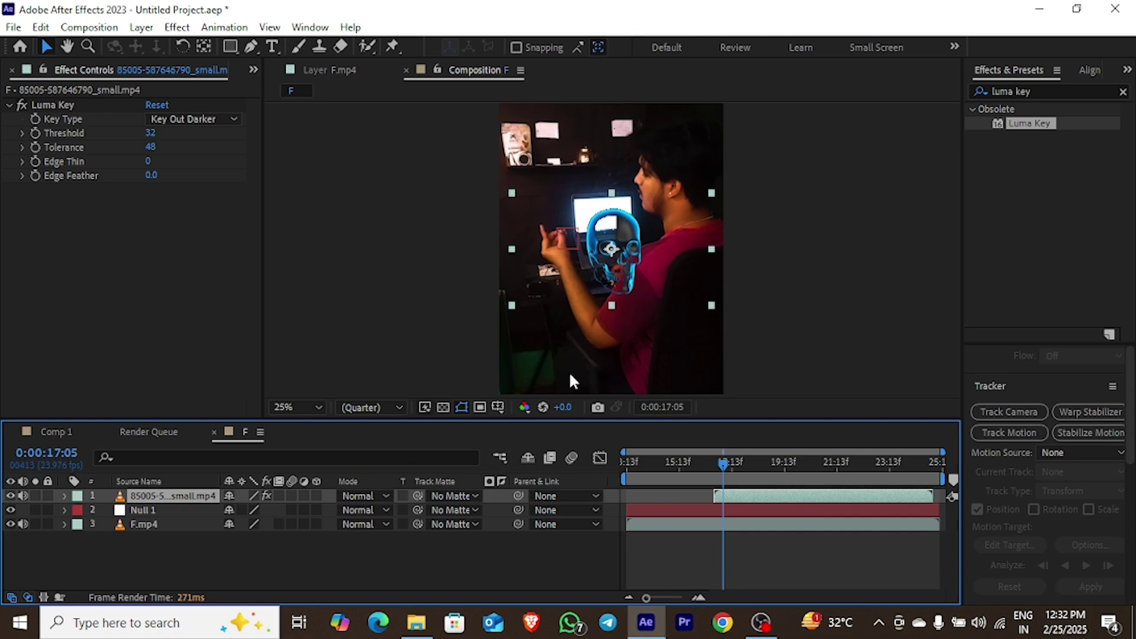
pyautogui.click(65, 495)
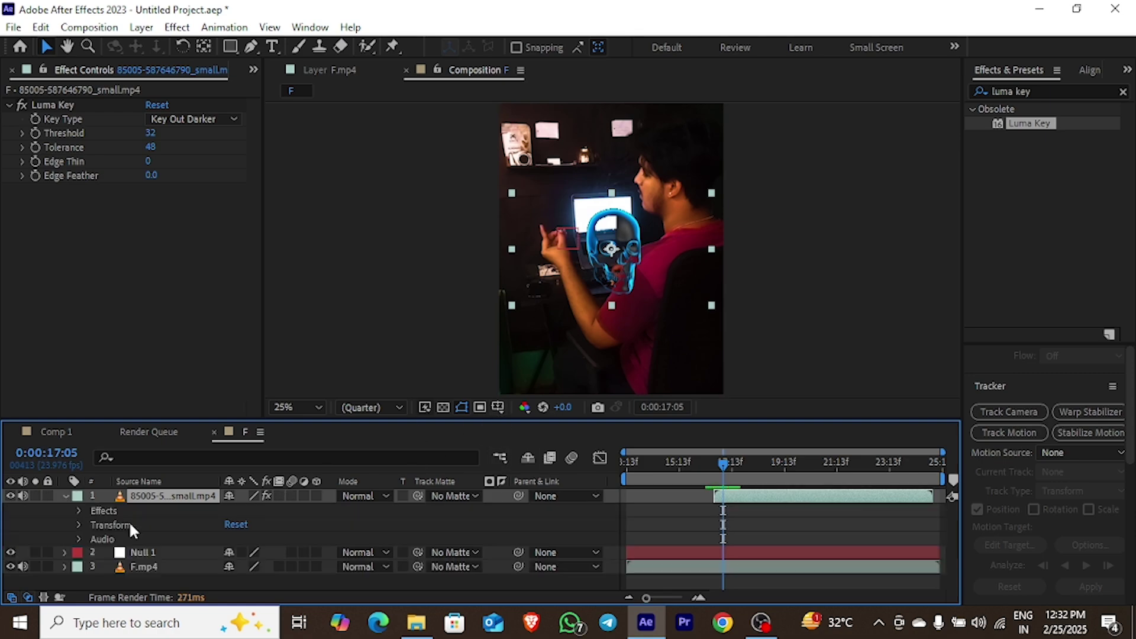
pyautogui.click(79, 525)
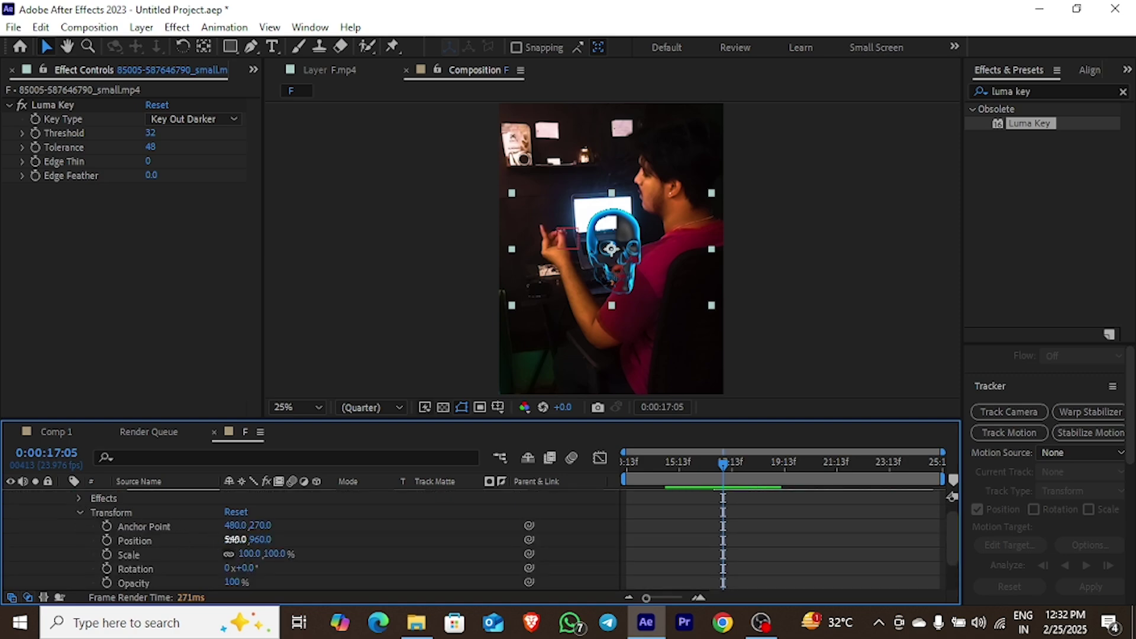
pyautogui.moveTo(235, 539); pyautogui.dragTo(59, 573)
pyautogui.moveTo(257, 541); pyautogui.dragTo(118, 575)
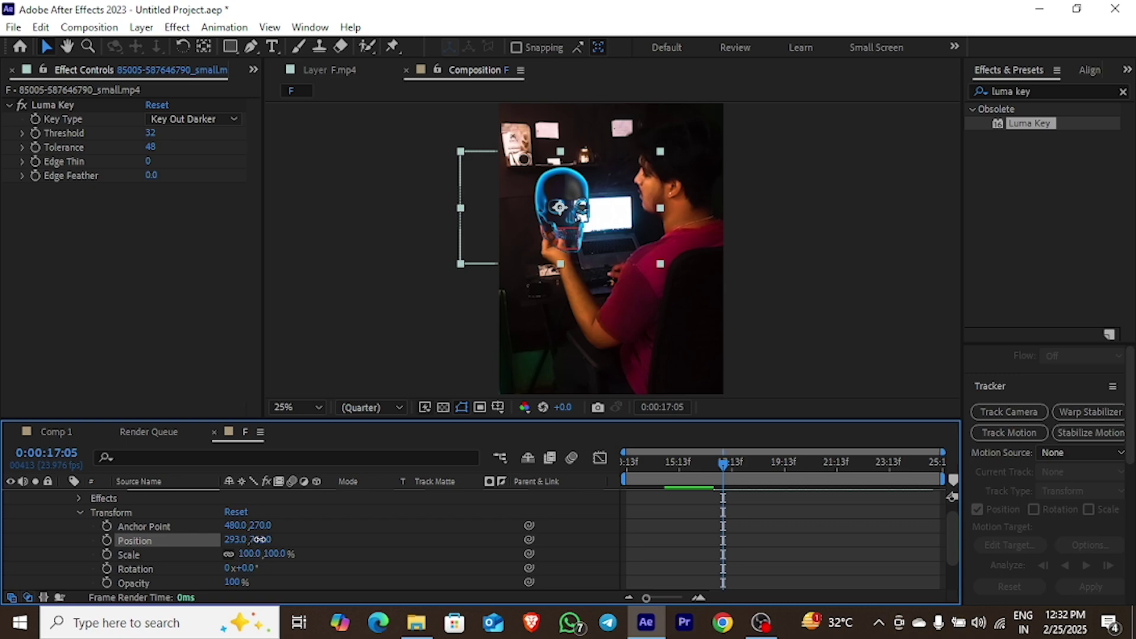
pyautogui.moveTo(259, 540); pyautogui.dragTo(228, 578)
pyautogui.moveTo(261, 539)
pyautogui.mouseDown()
pyautogui.moveTo(292, 534)
pyautogui.moveTo(239, 557)
pyautogui.moveTo(269, 543)
pyautogui.mouseUp()
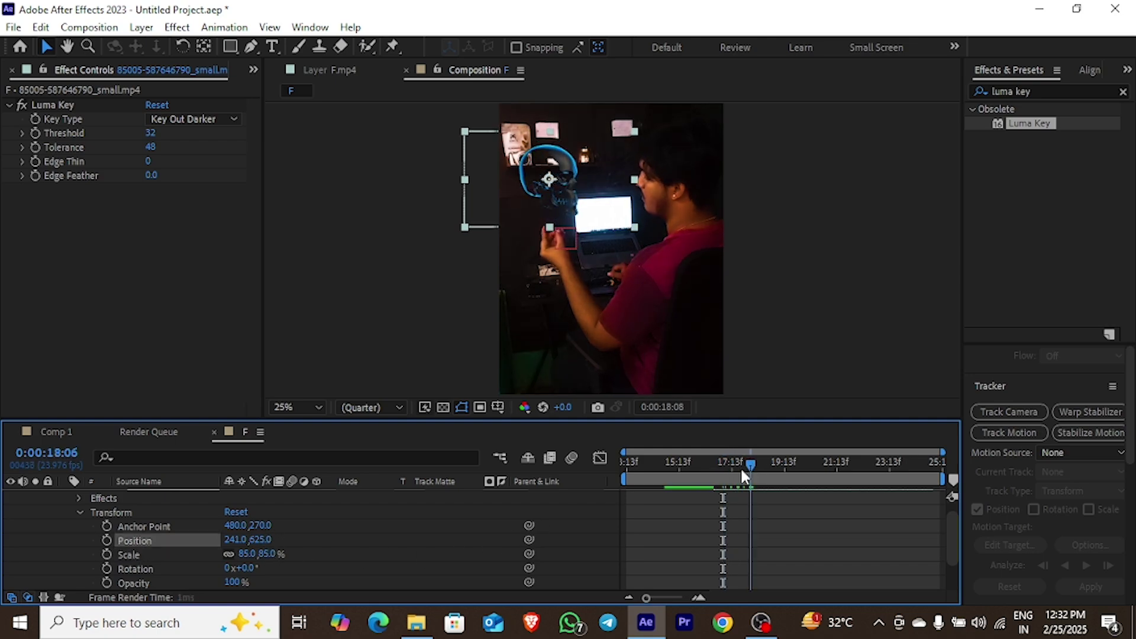
# Play back the composition from about 0:00:16:14 to check the skull's placement above the hand
pyautogui.moveTo(740, 467); pyautogui.dragTo(750, 491)
pyautogui.press('space')
pyautogui.press('space')
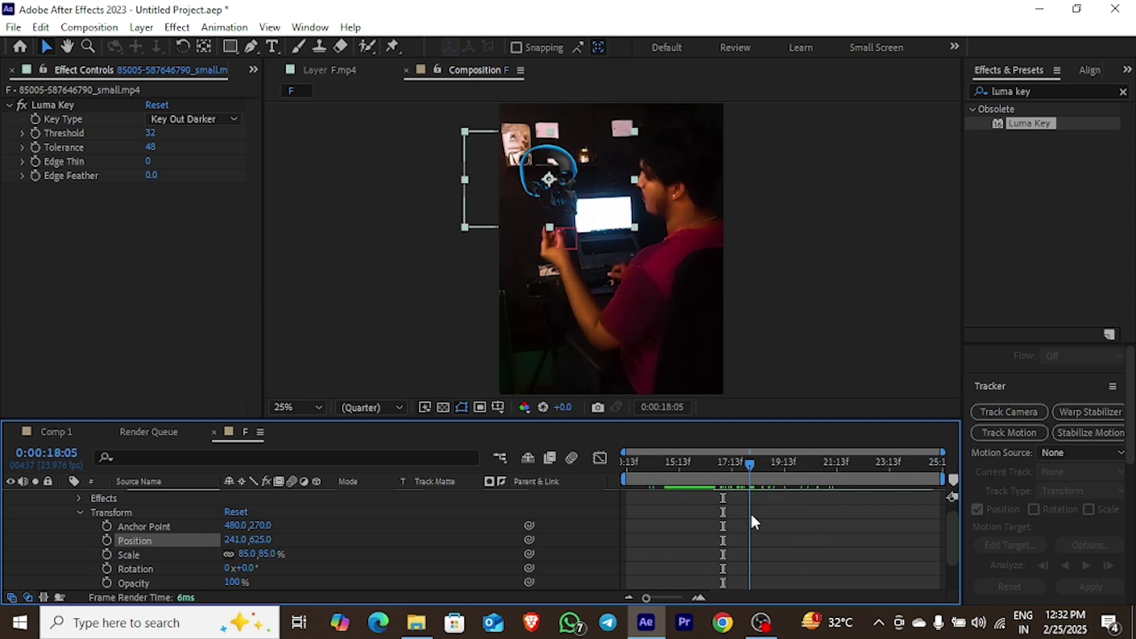
pyautogui.click(78, 505)
pyautogui.click(65, 496)
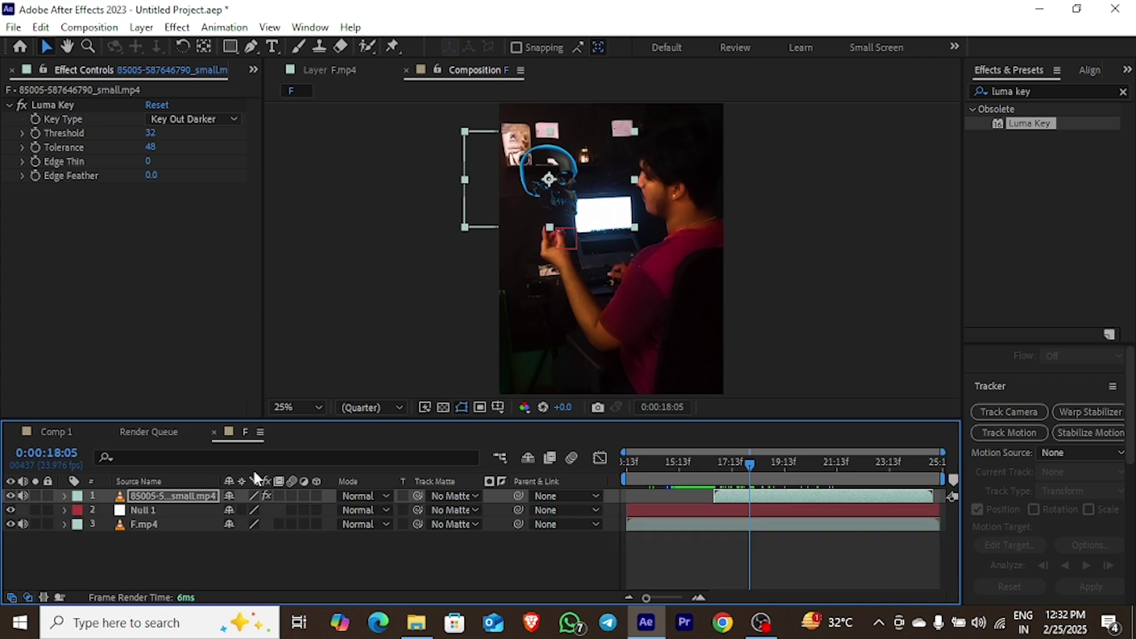
pyautogui.click(707, 468)
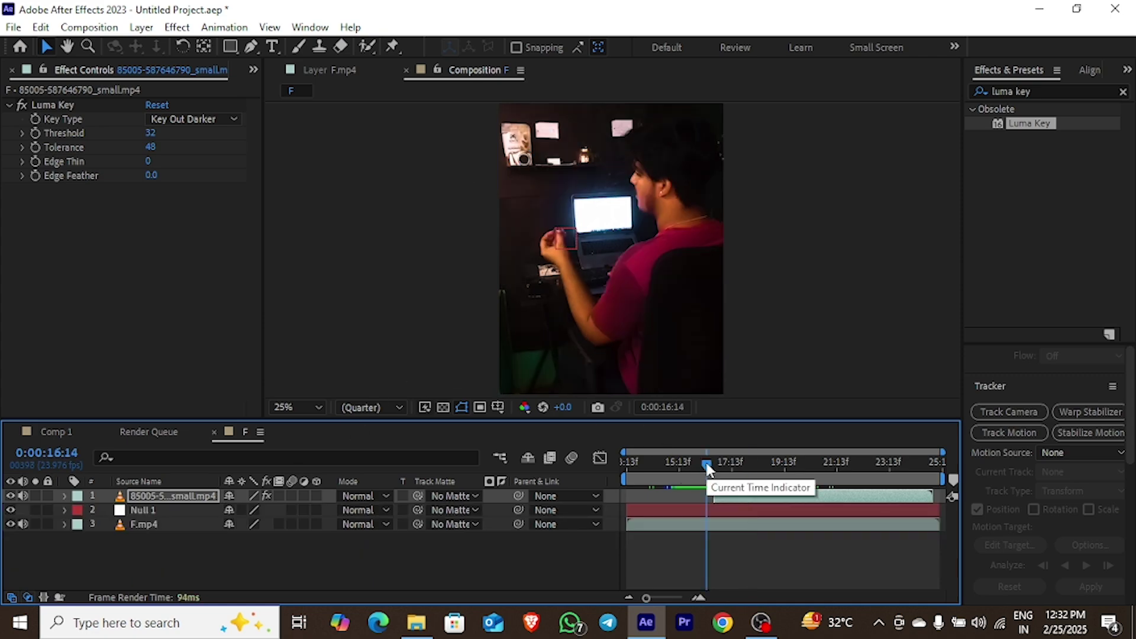
pyautogui.press('space')
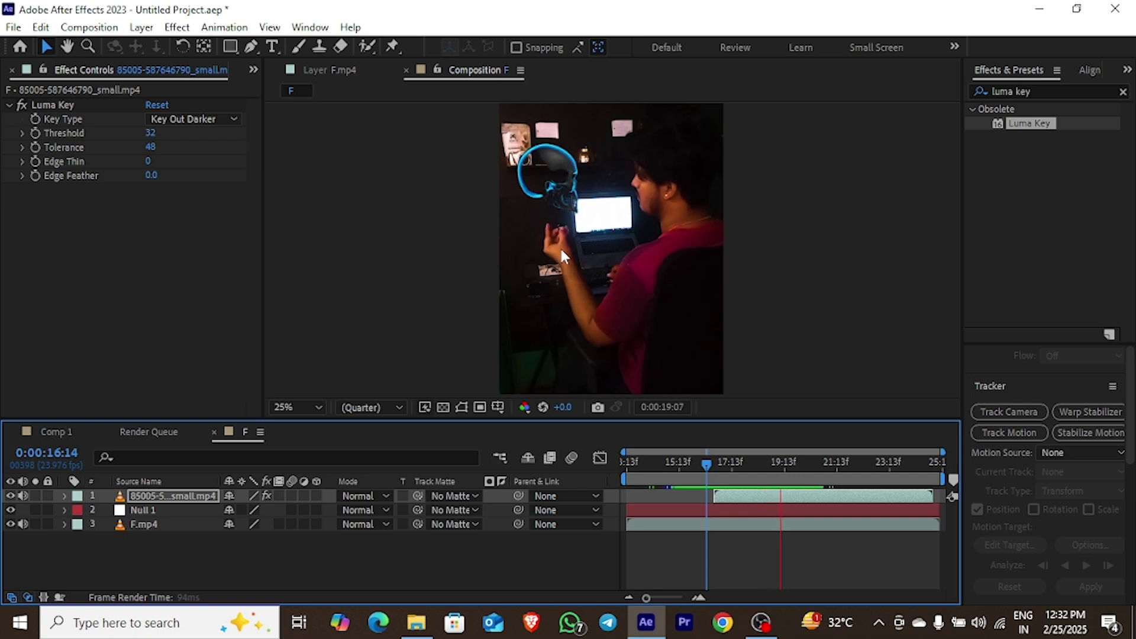
pyautogui.click(721, 462)
pyautogui.moveTo(722, 464); pyautogui.dragTo(735, 465)
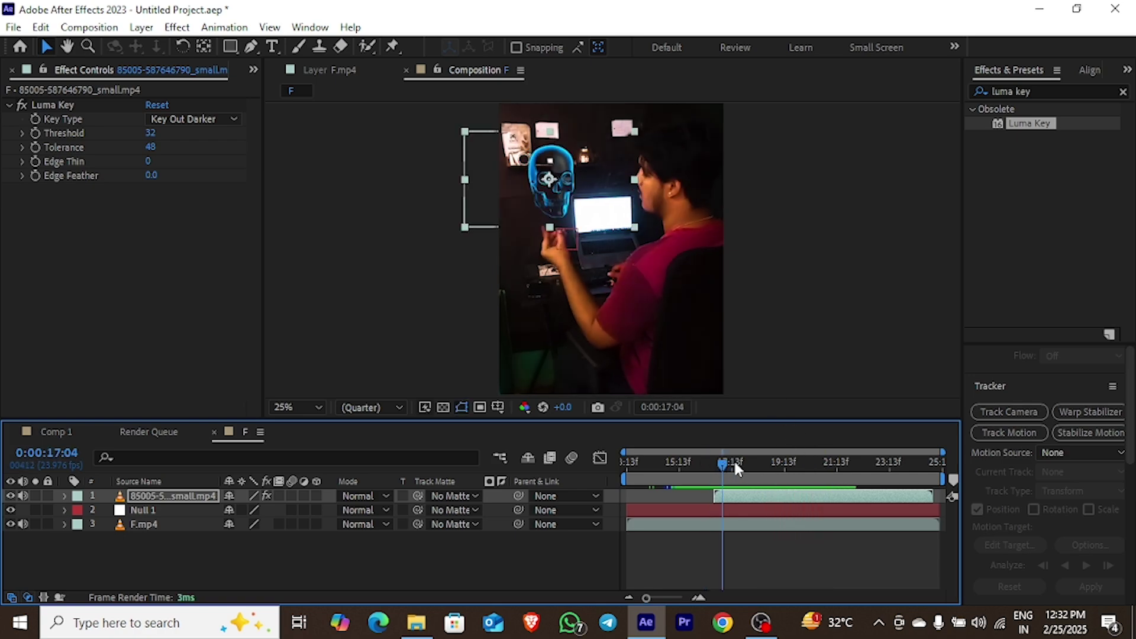
# Parent the skull layer to Null 1 and preview the motion from 0:00:16:09
pyautogui.click(180, 491)
pyautogui.click(578, 496)
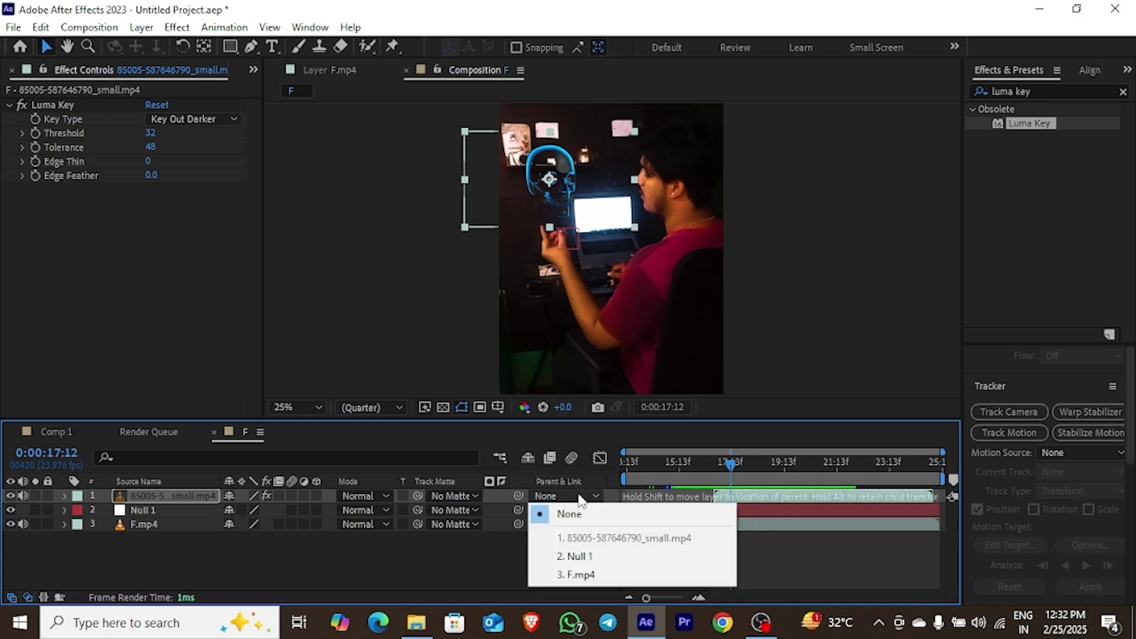
pyautogui.click(586, 559)
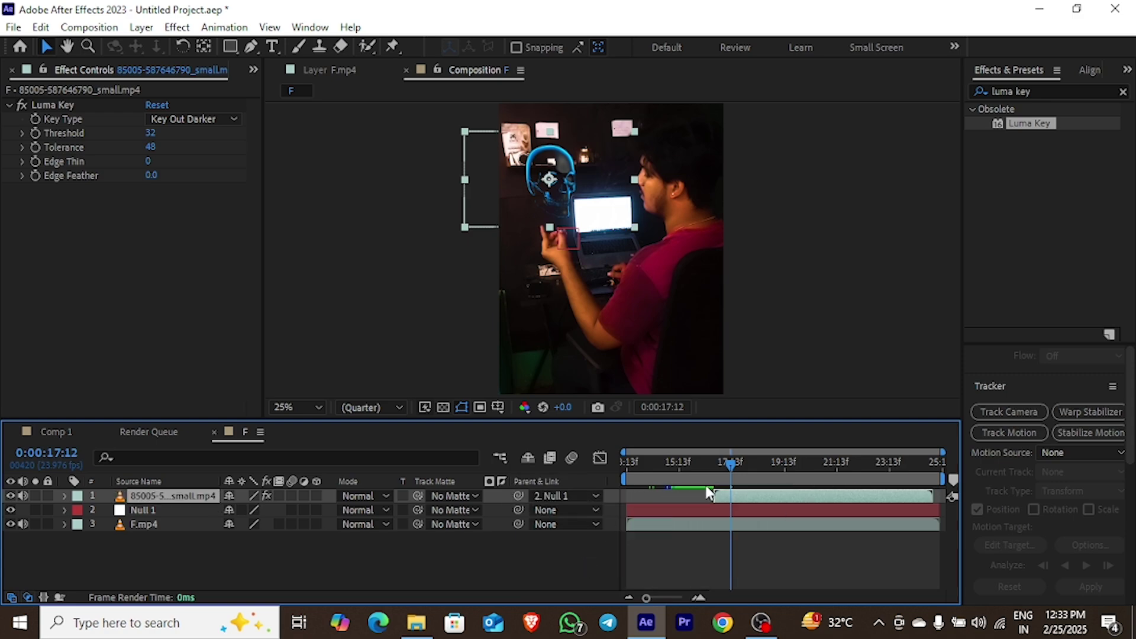
pyautogui.moveTo(732, 470); pyautogui.dragTo(698, 471)
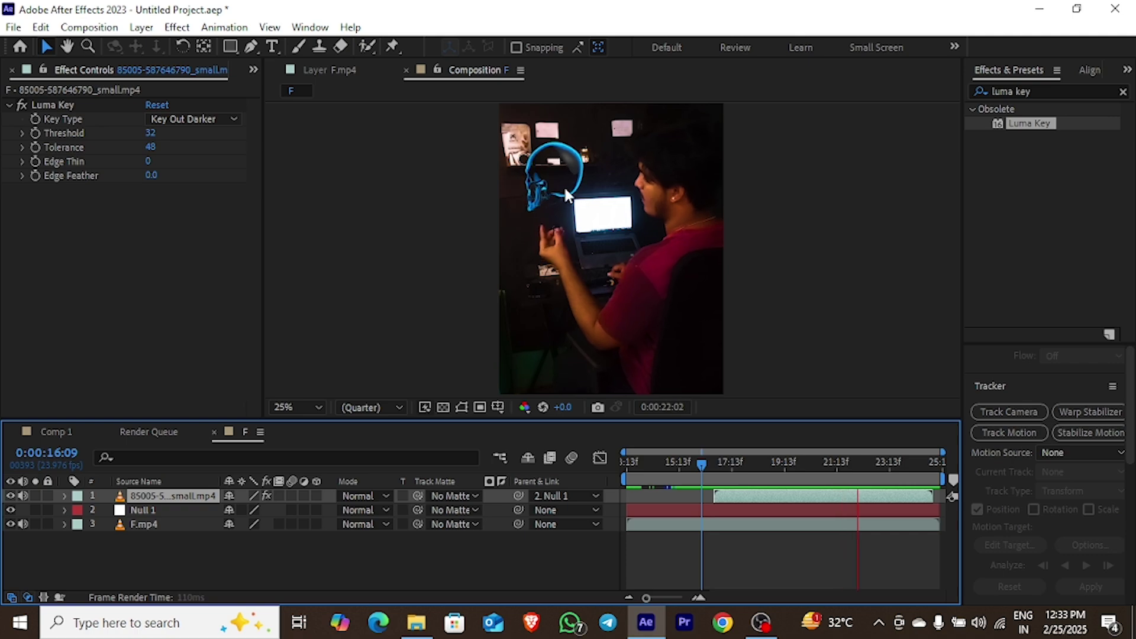
pyautogui.click(734, 462)
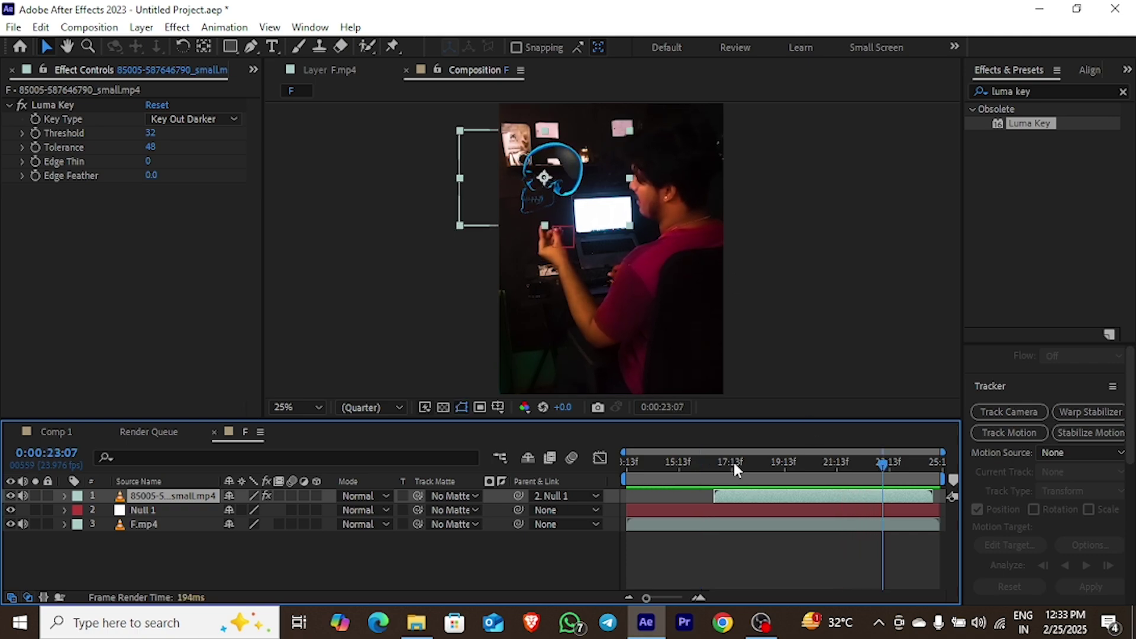
pyautogui.moveTo(734, 463)
pyautogui.mouseDown()
pyautogui.moveTo(709, 467)
pyautogui.moveTo(729, 467)
pyautogui.mouseUp()
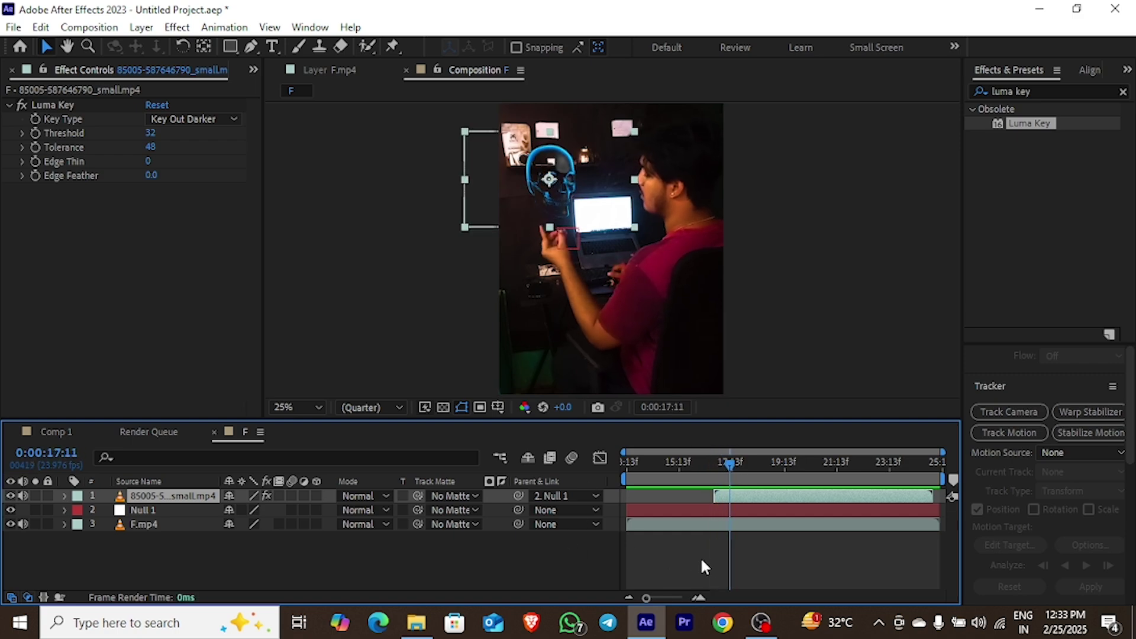
# At 0:00:16:22, keyframe the skull layer's Position at -41.1, -51.1 and its Scale at 20%
pyautogui.moveTo(646, 592); pyautogui.dragTo(676, 594)
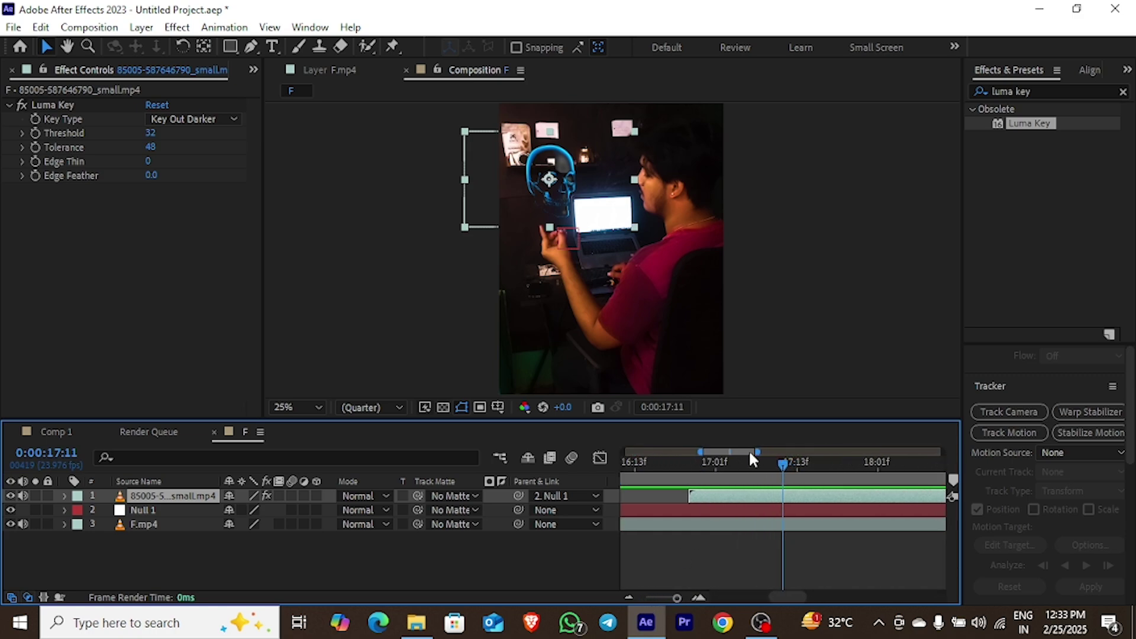
pyautogui.moveTo(779, 471); pyautogui.dragTo(744, 498)
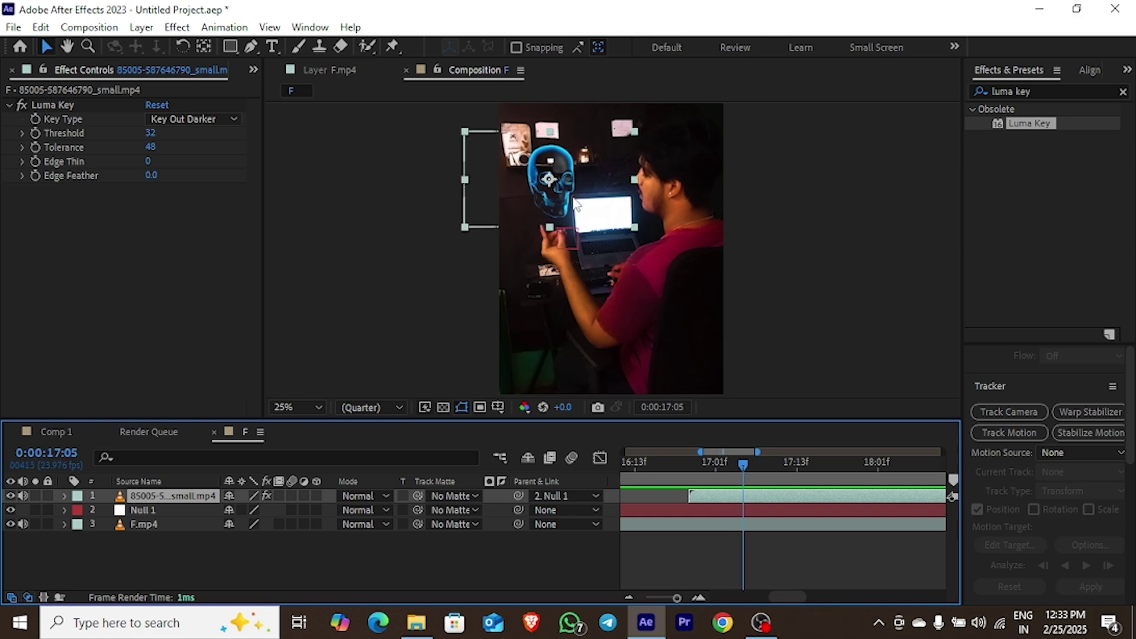
pyautogui.click(63, 496)
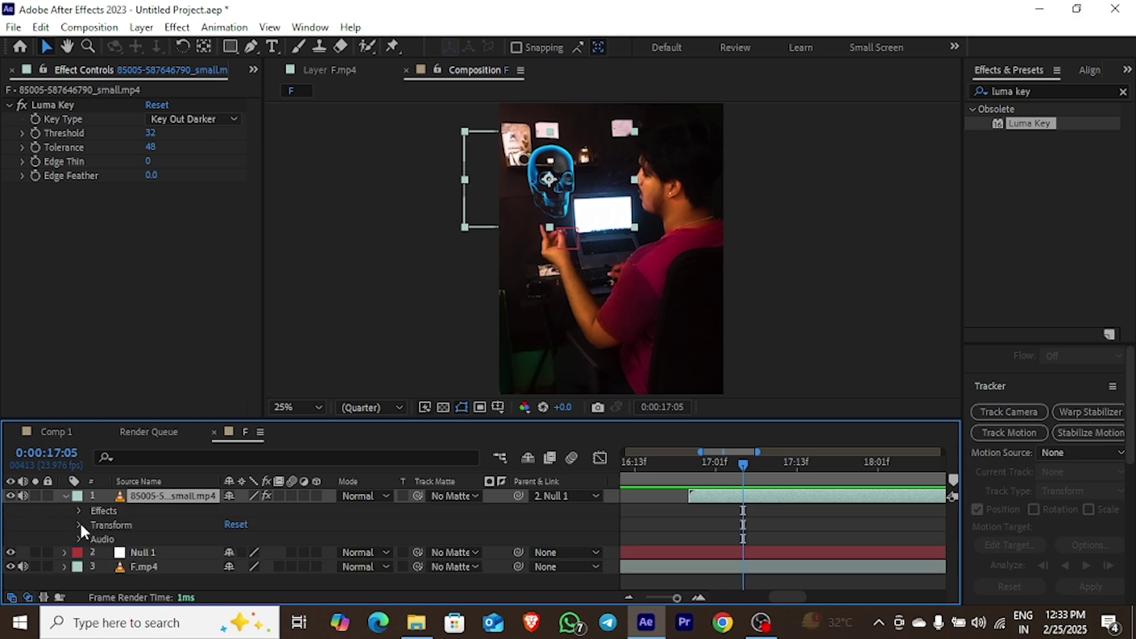
pyautogui.click(80, 523)
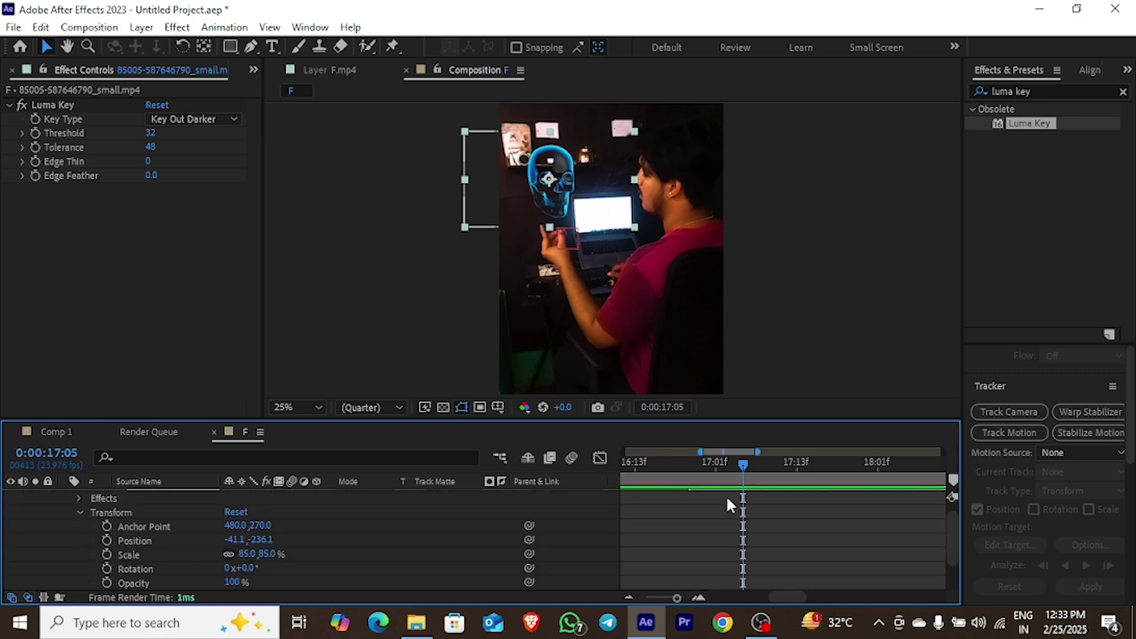
pyautogui.scroll(1, 740, 523)
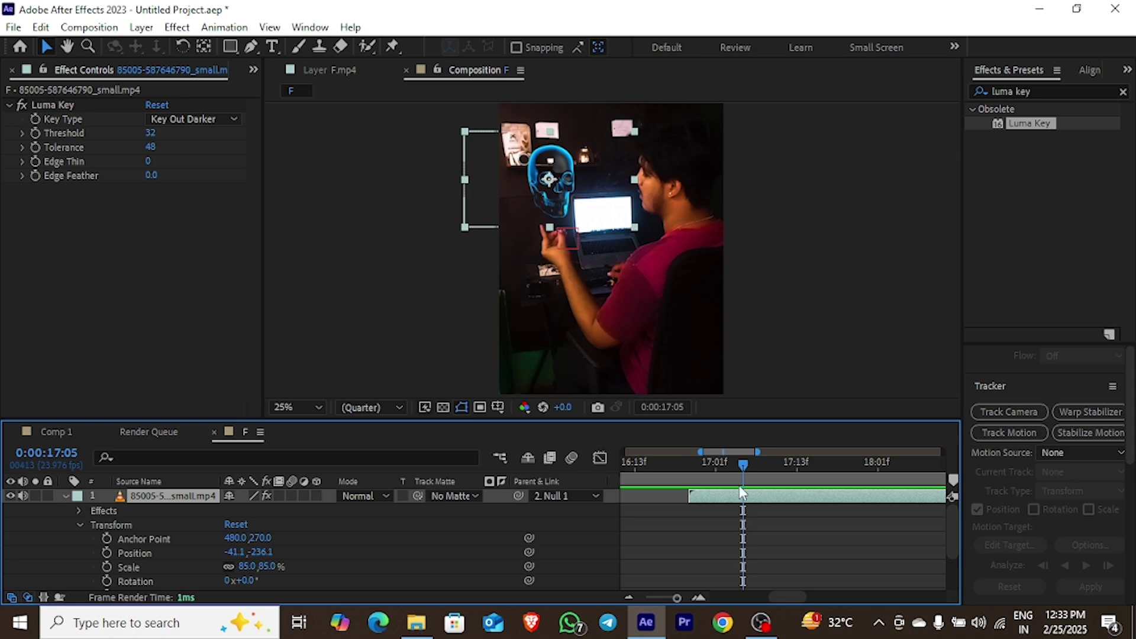
pyautogui.moveTo(743, 464); pyautogui.dragTo(697, 494)
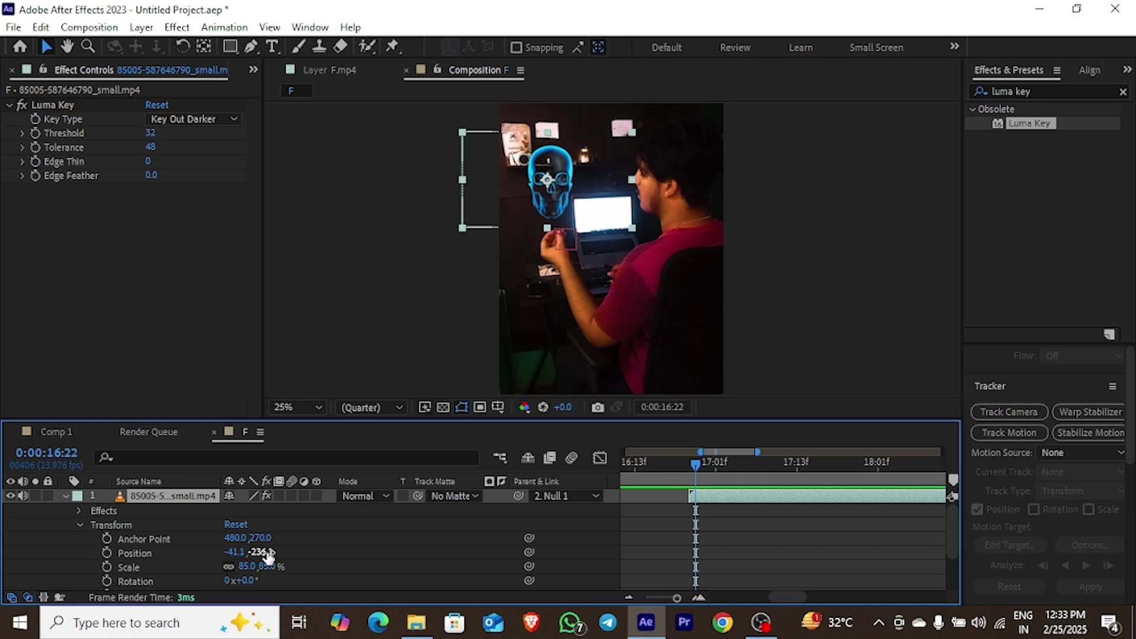
pyautogui.moveTo(270, 555); pyautogui.dragTo(502, 472)
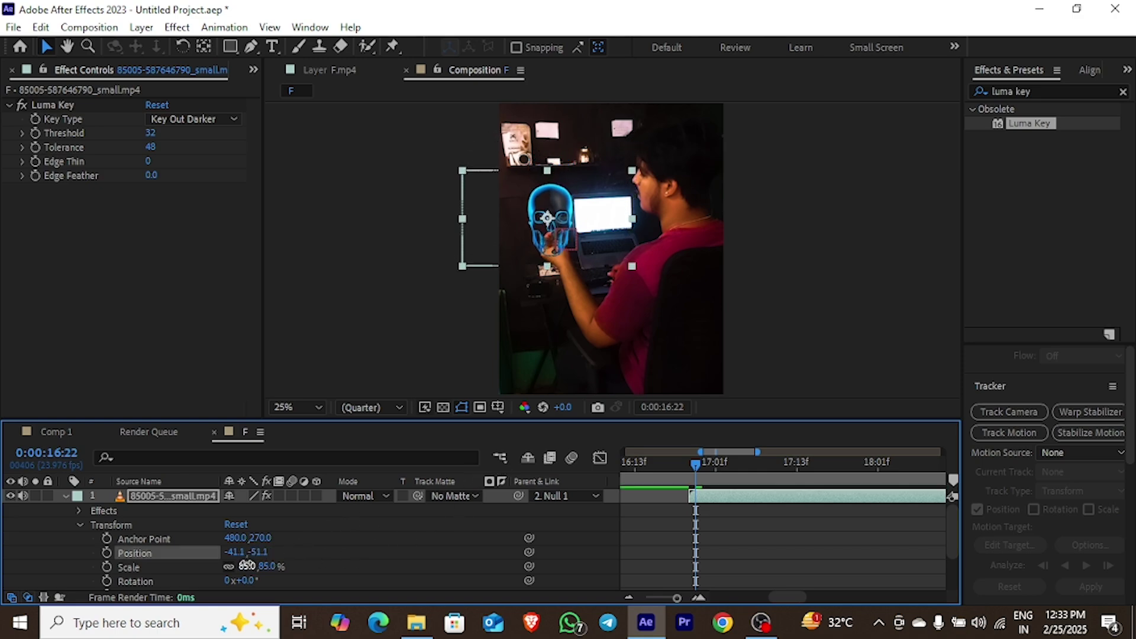
pyautogui.moveTo(247, 565); pyautogui.dragTo(205, 575)
pyautogui.click(145, 571)
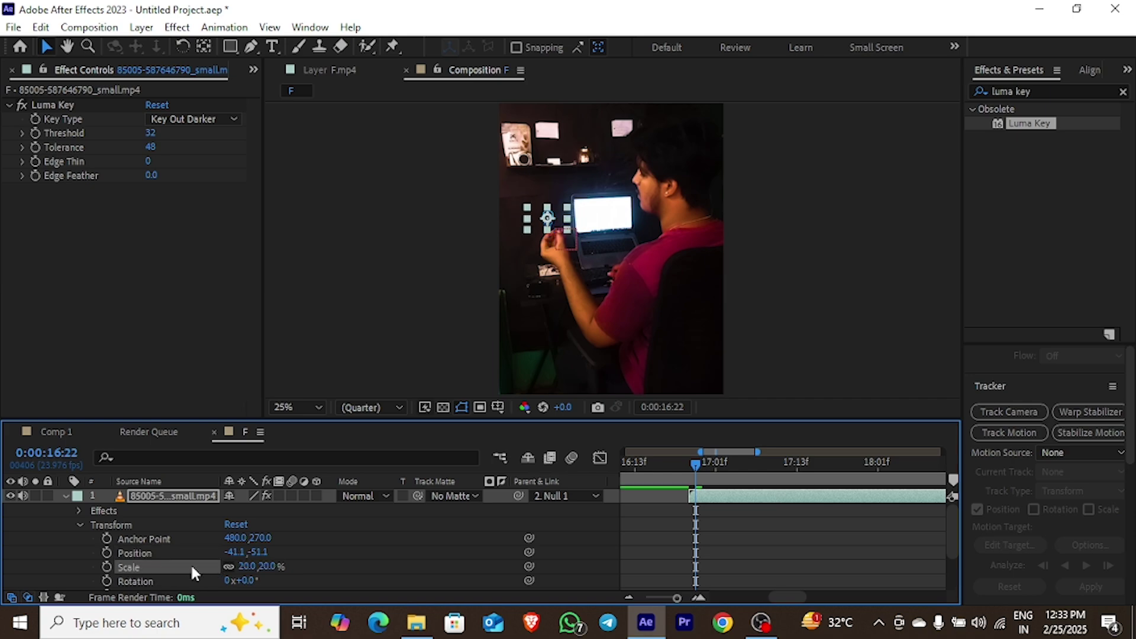
pyautogui.click(106, 552)
pyautogui.click(107, 566)
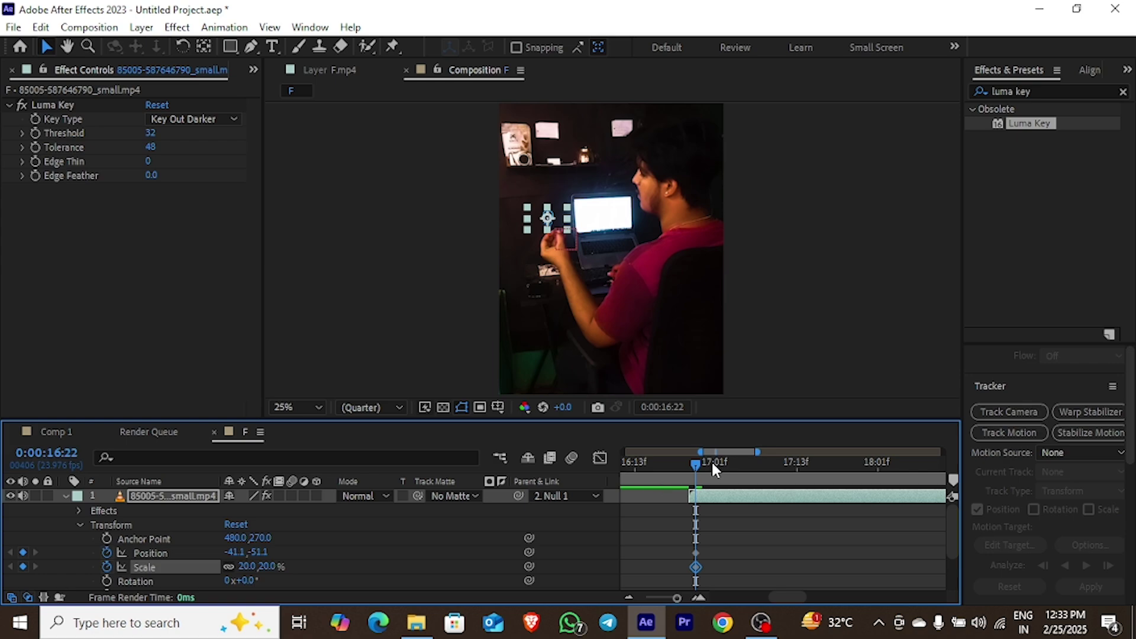
# At 0:00:17:05, keyframe the skull layer's Scale at 86% and Position at -41.1, -299.1, then return to 0:00:16:19
pyautogui.moveTo(695, 468); pyautogui.dragTo(740, 531)
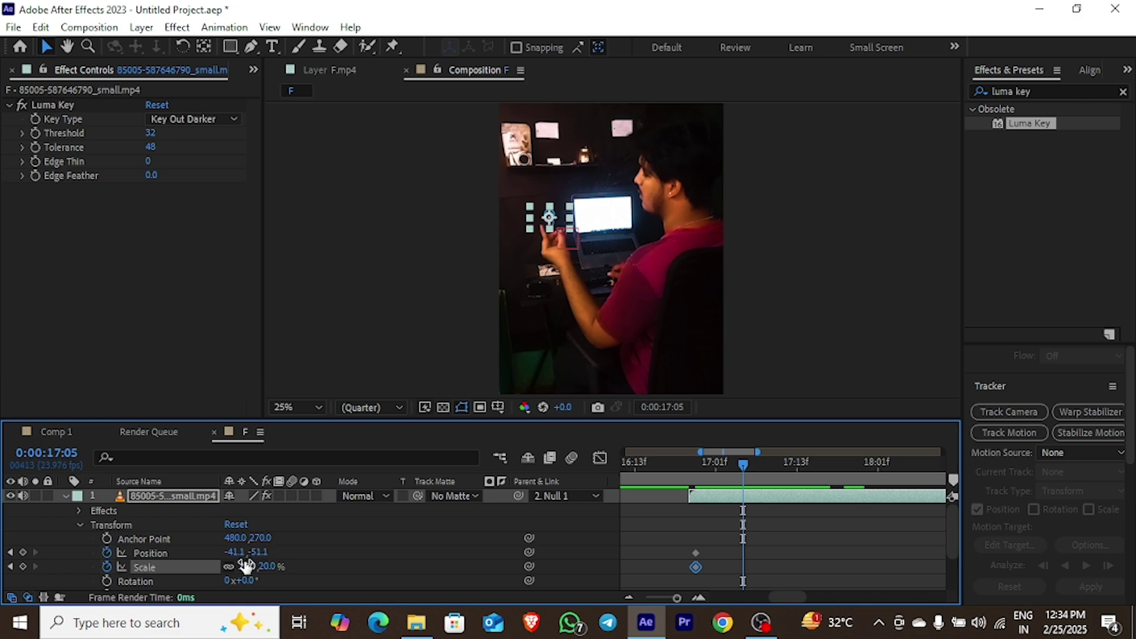
pyautogui.moveTo(246, 566)
pyautogui.mouseDown()
pyautogui.moveTo(307, 569)
pyautogui.moveTo(233, 552)
pyautogui.mouseUp()
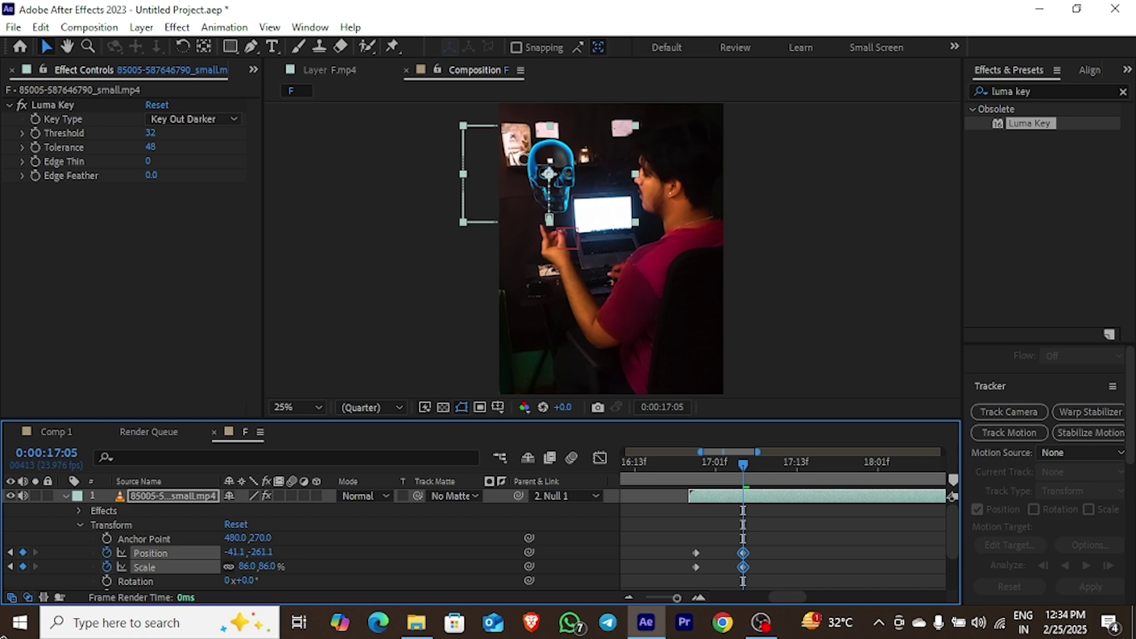
pyautogui.hotkey('ctrl', 'z')
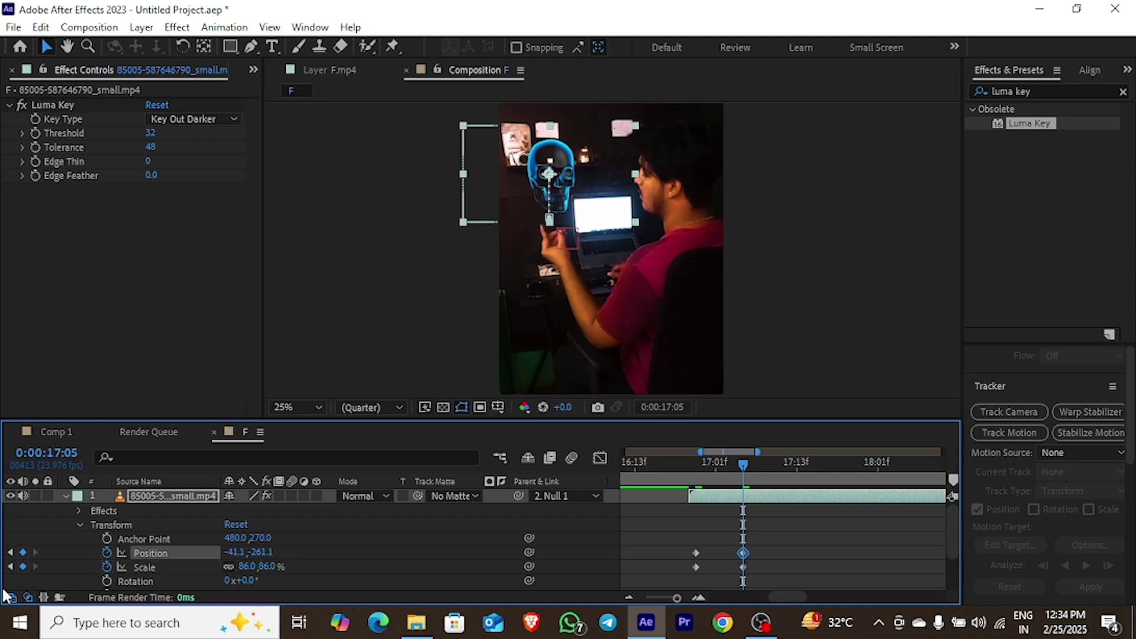
pyautogui.moveTo(261, 552); pyautogui.dragTo(205, 581)
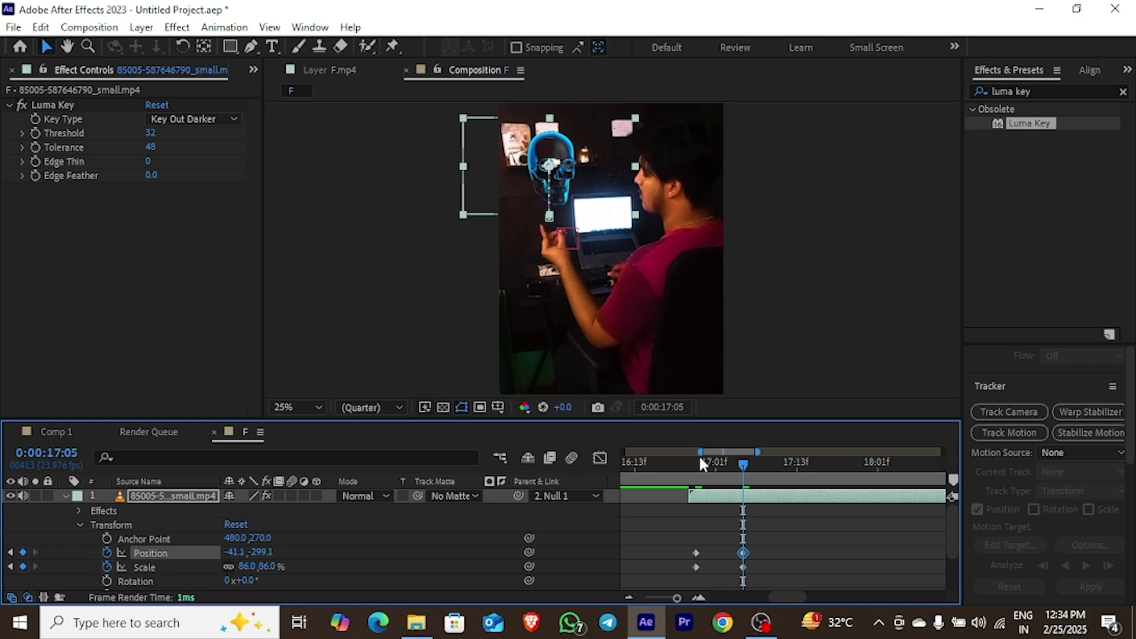
pyautogui.click(688, 465)
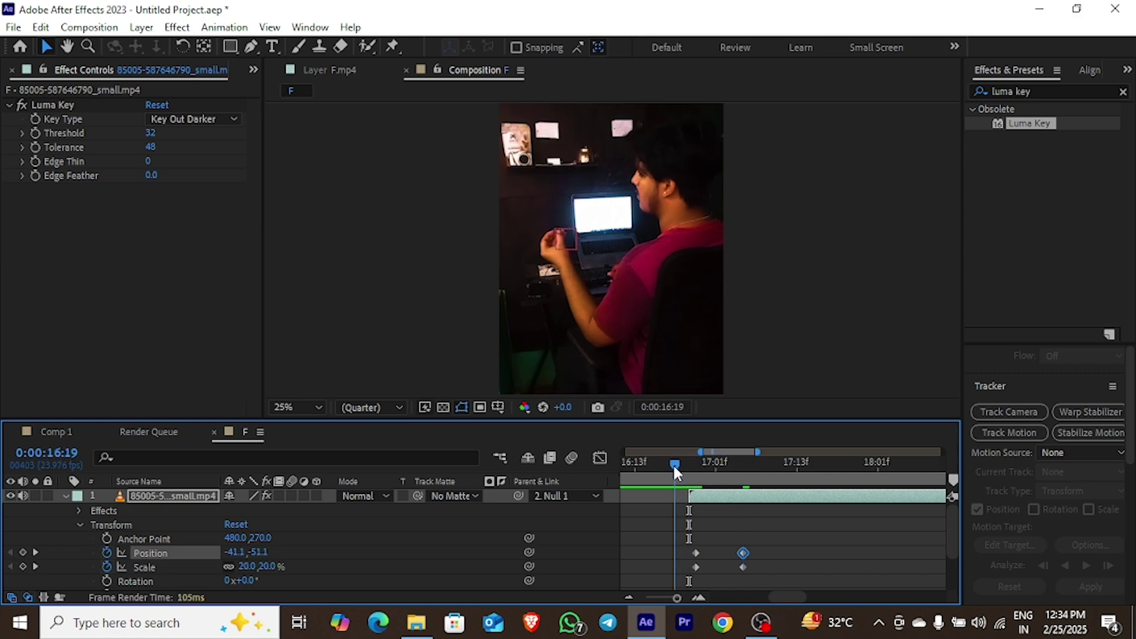
# Play back the composition from 0:00:16:19 to check the skull growing out of the fingertips and following the hand
pyautogui.click(675, 466)
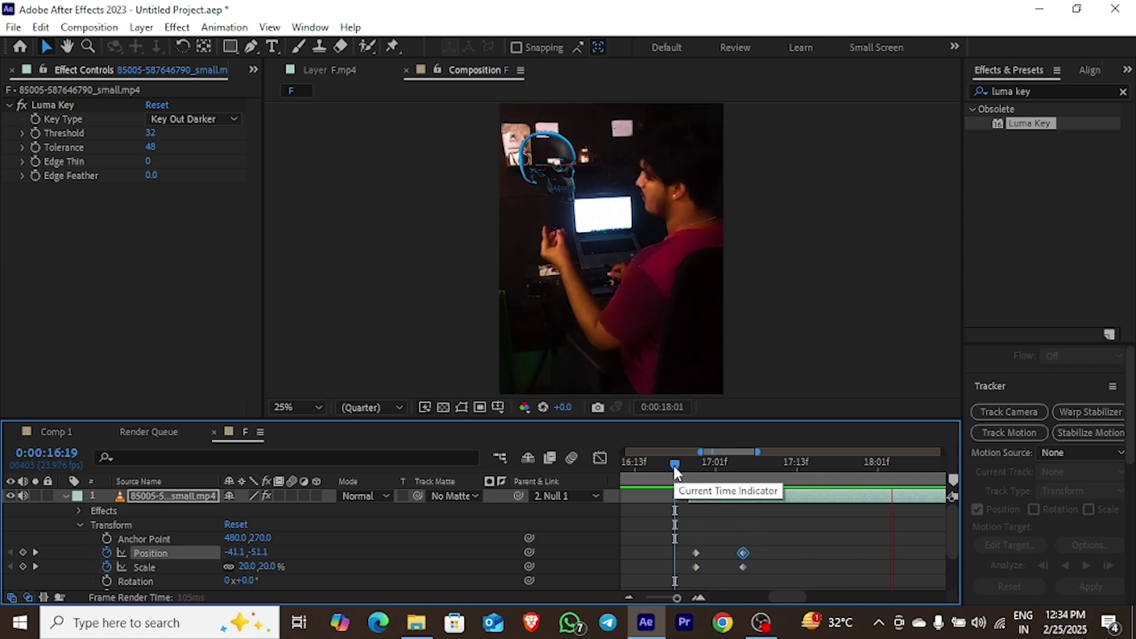
pyautogui.press('space')
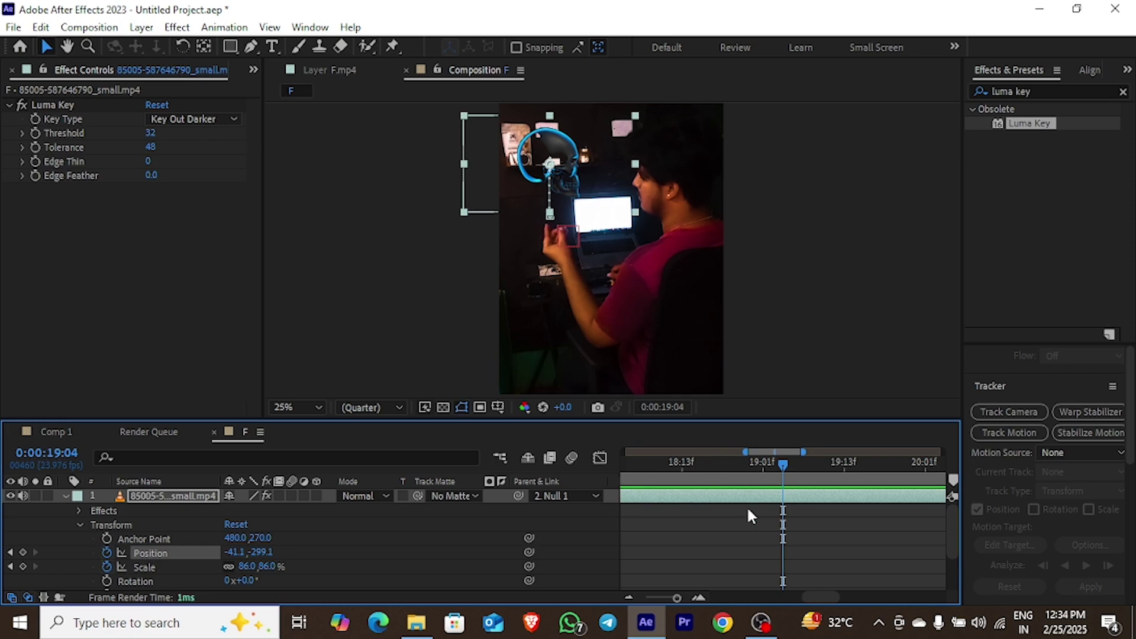
pyautogui.scroll(-3, 719, 528)
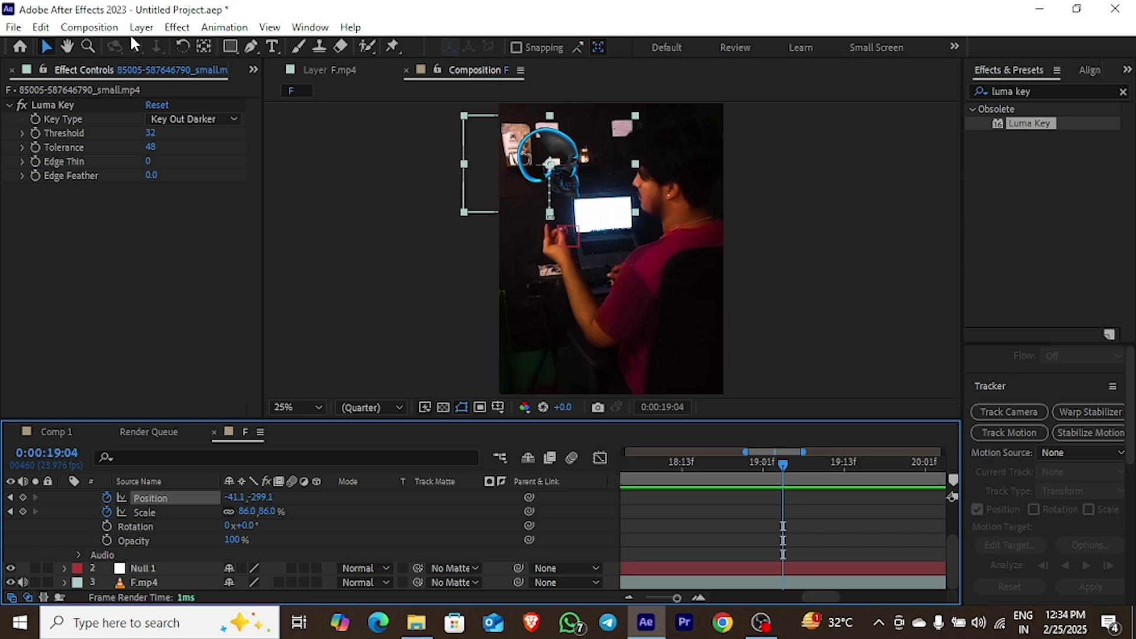
pyautogui.click(115, 30)
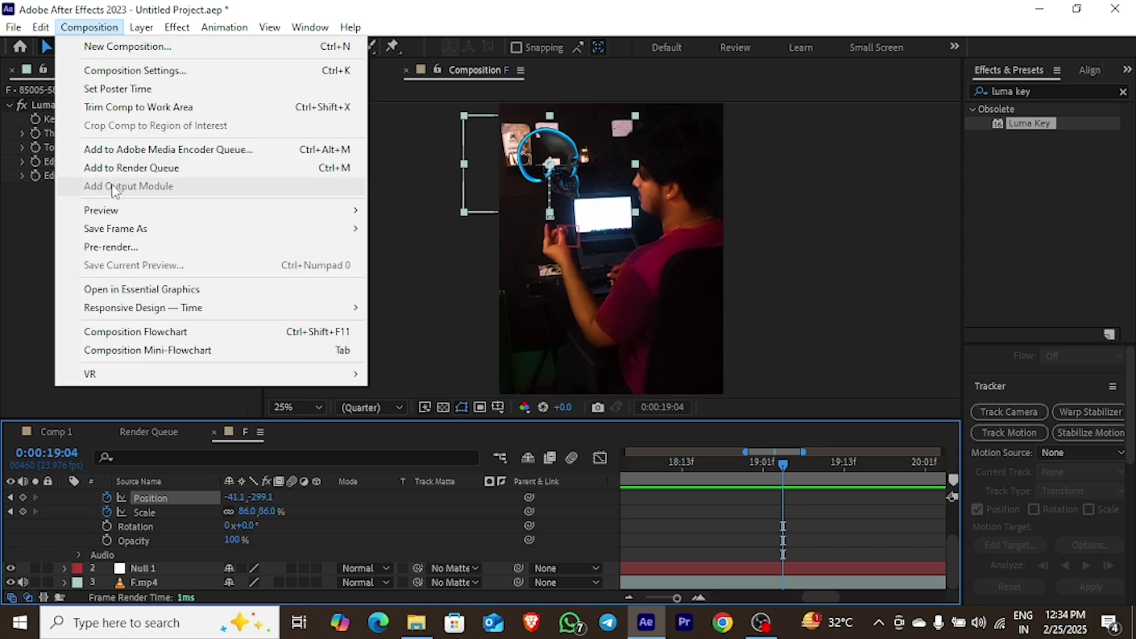
pyautogui.click(145, 249)
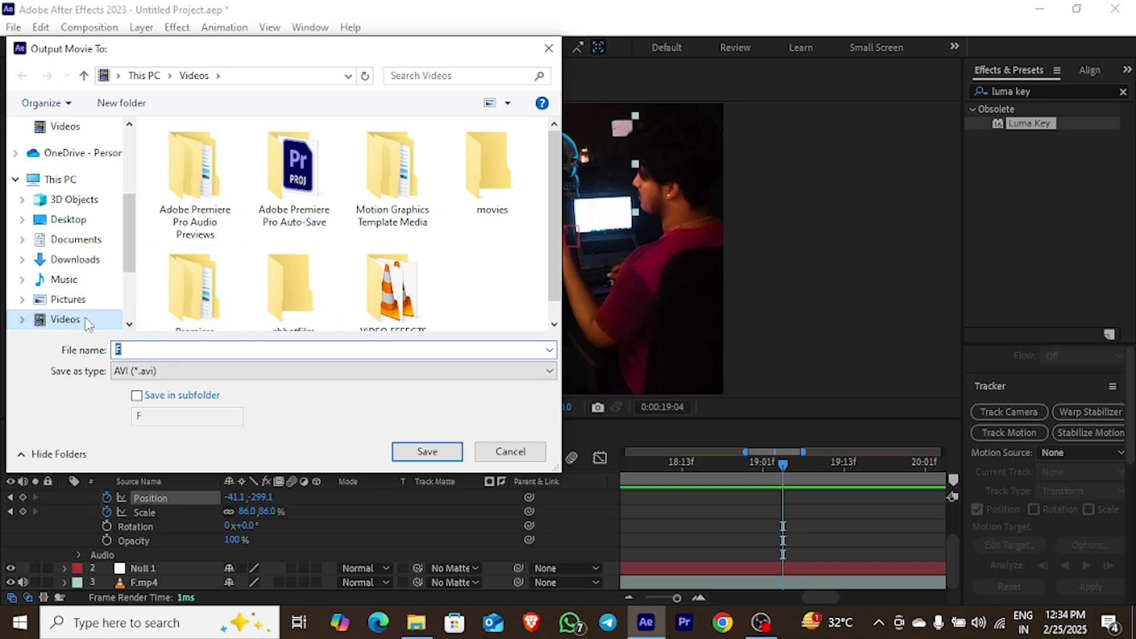
pyautogui.click(545, 51)
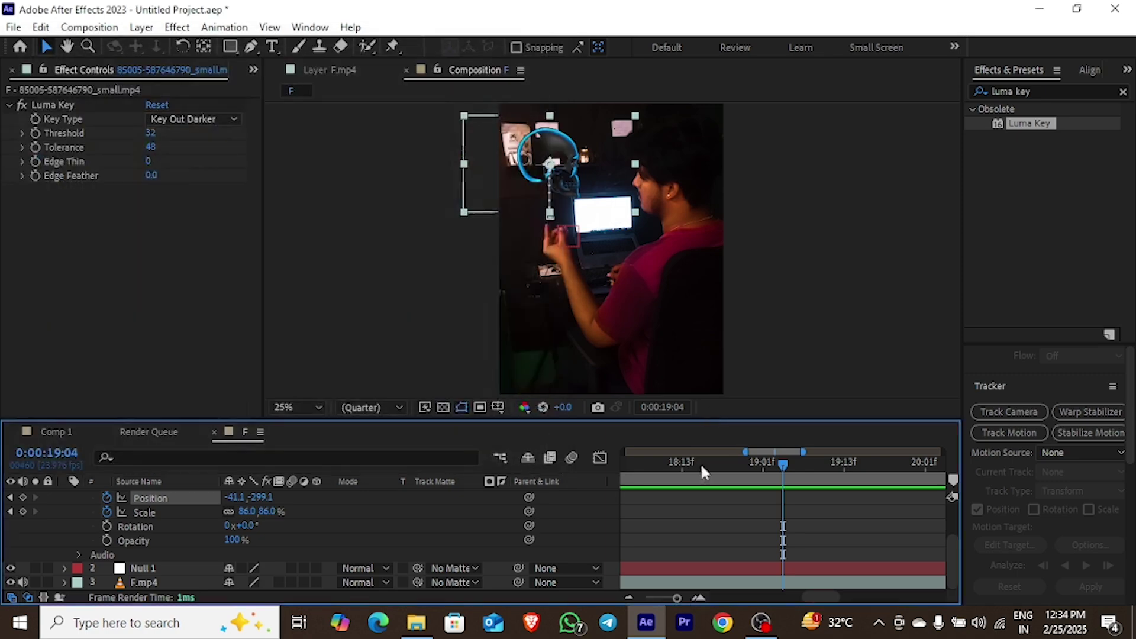